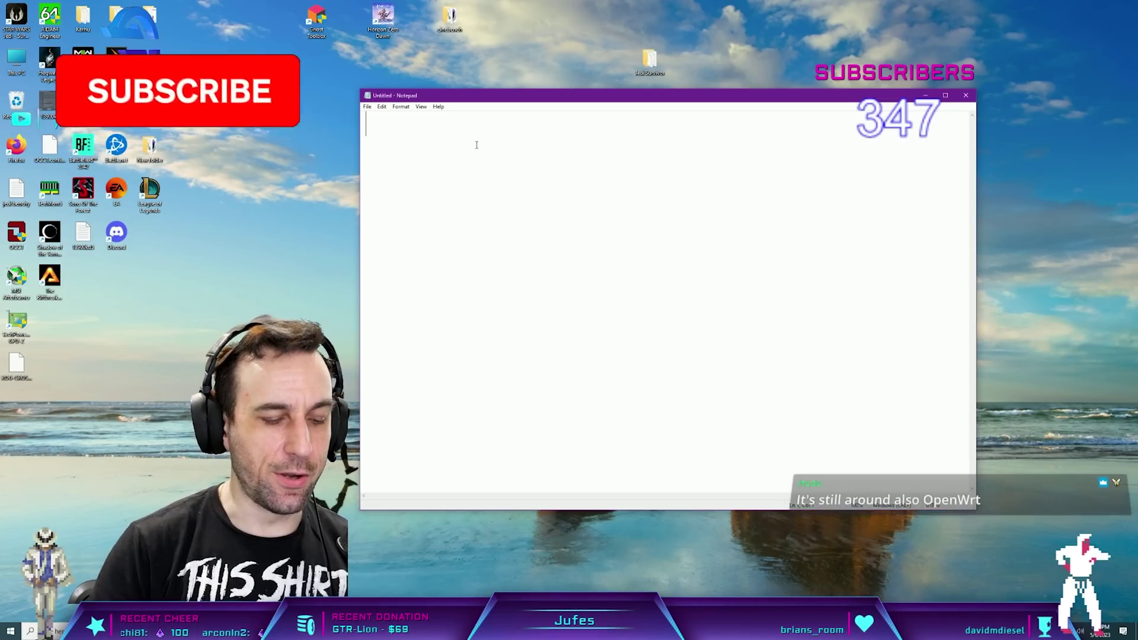
# - Write "1.3 is max allowable from AMD" in the blank note and, after an empty line, "0.08"
pyautogui.write('1.3 is max ')
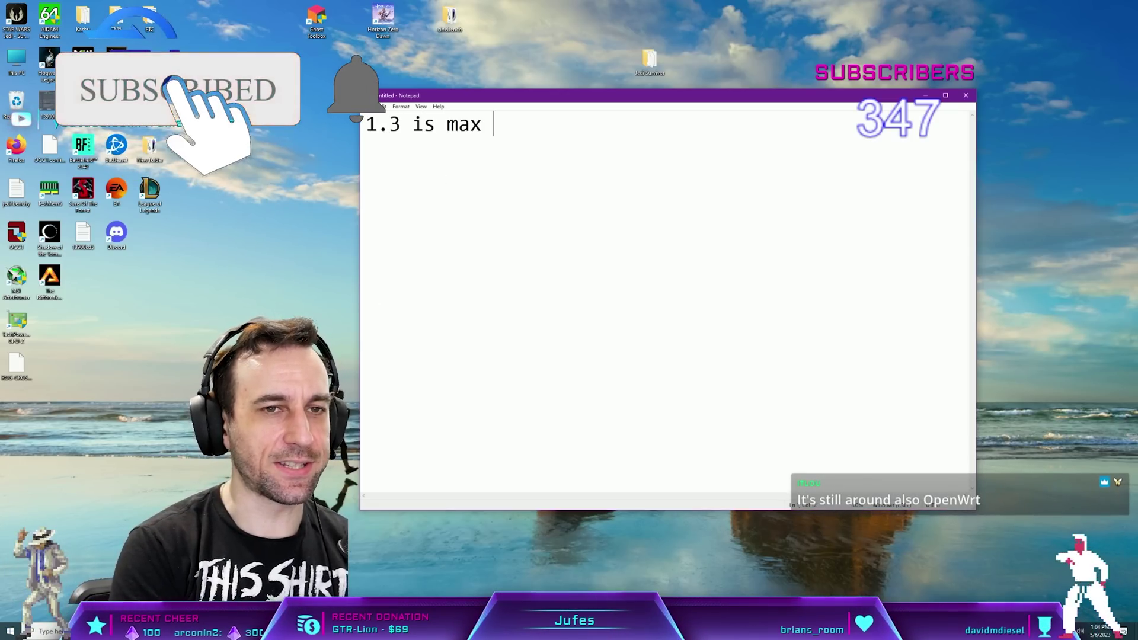
pyautogui.write('allowable from AMD')
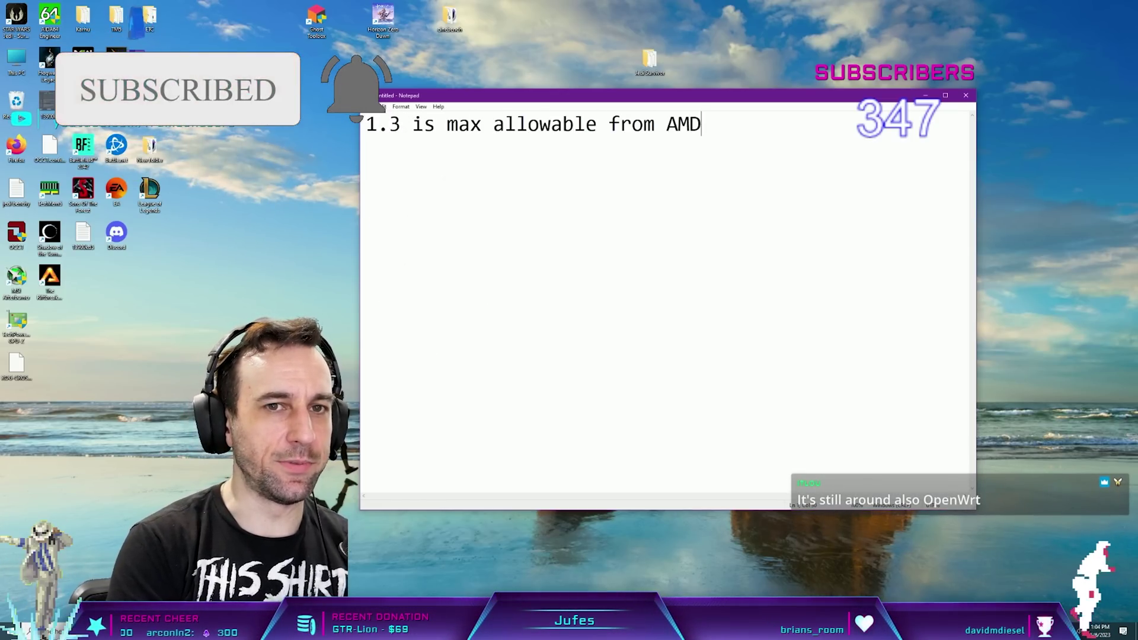
pyautogui.press('Return')
pyautogui.press('Return')
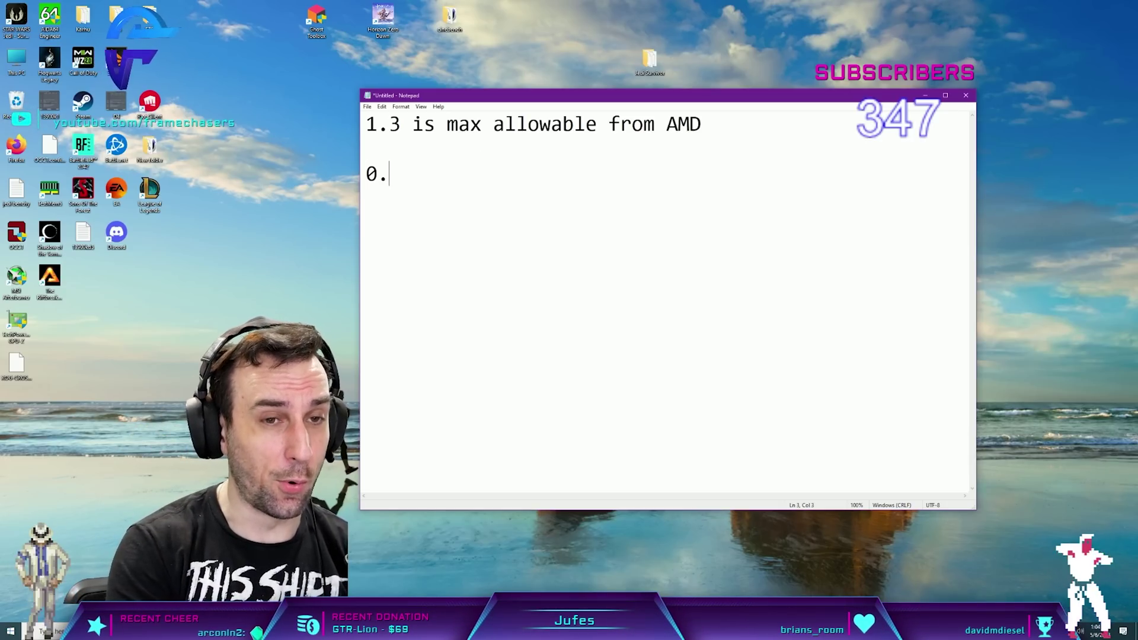
pyautogui.write('.8')
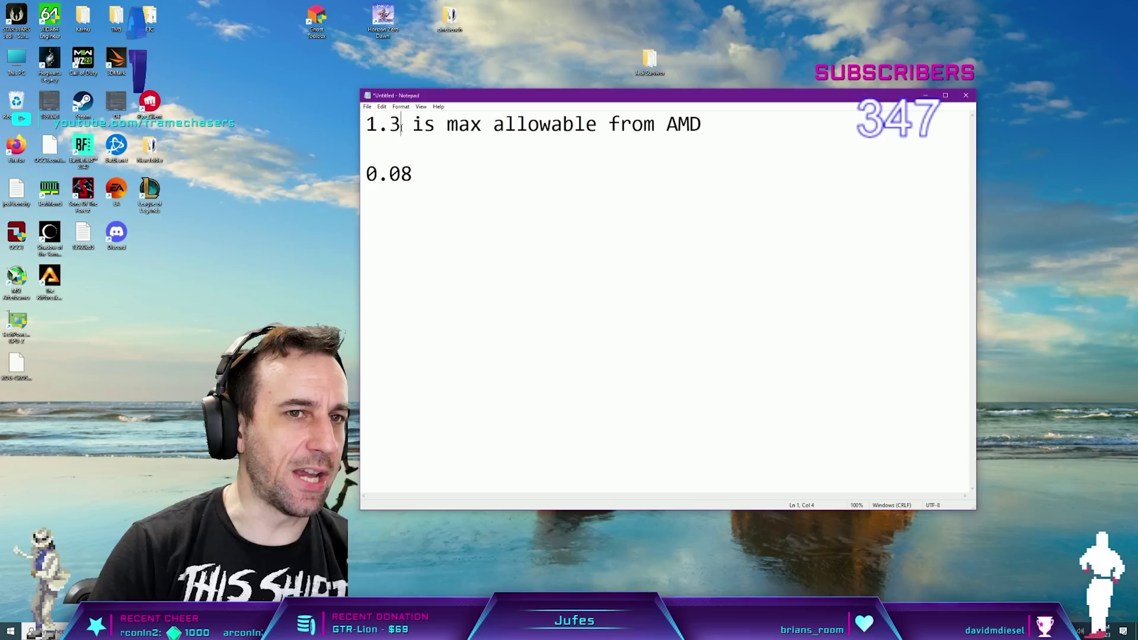
pyautogui.click(432, 185)
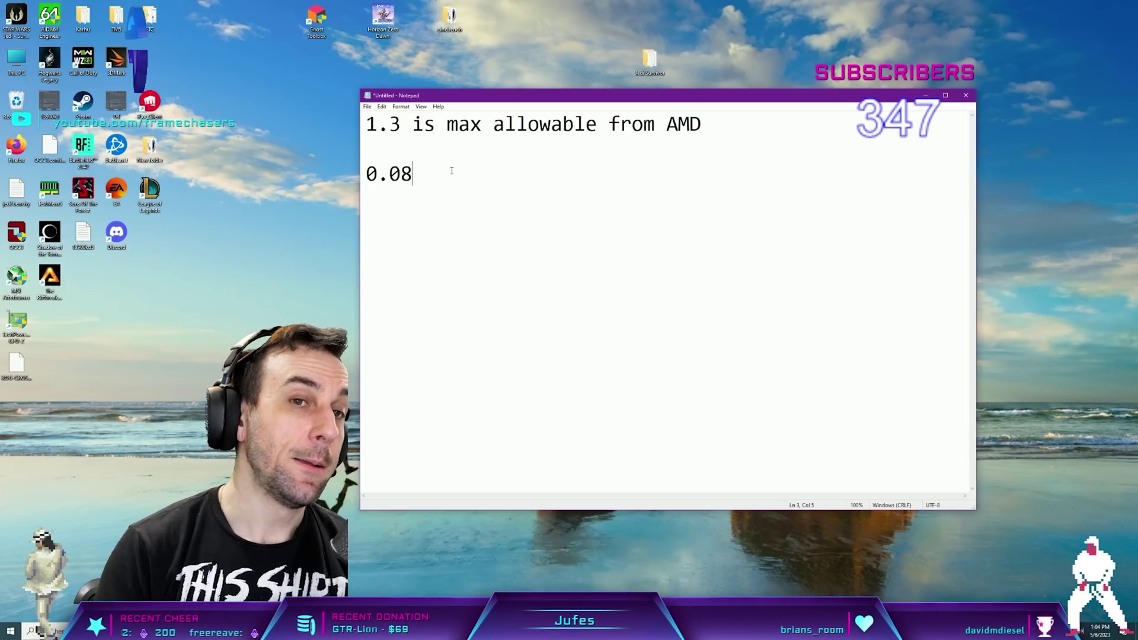
# - Delete all the text of the note and close it
pyautogui.hotkey('ctrl', 'a')
pyautogui.press('BackSpace')
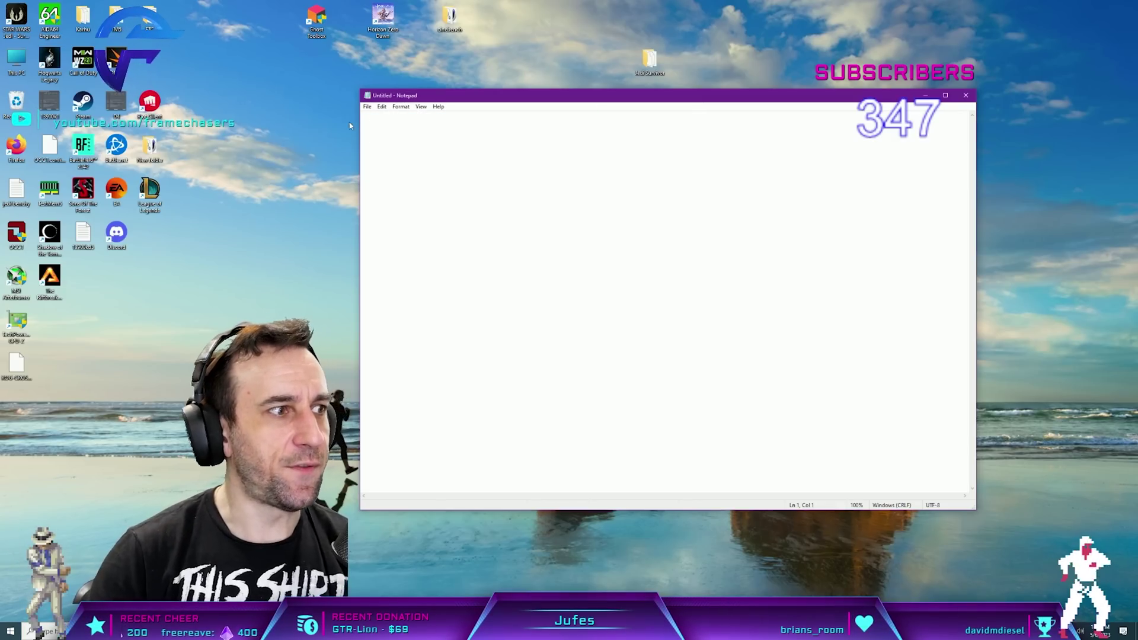
pyautogui.click(970, 97)
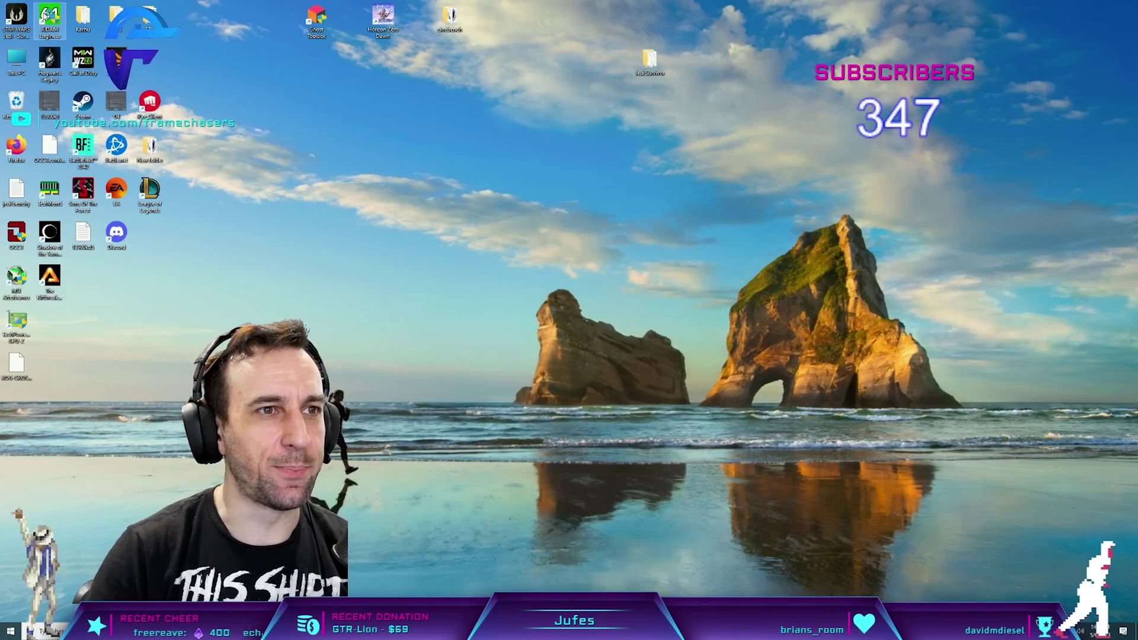
# - Switch to AIDA64 Engineer by launching it and open its AIDA64 CPUID window
pyautogui.doubleClick(49, 17)
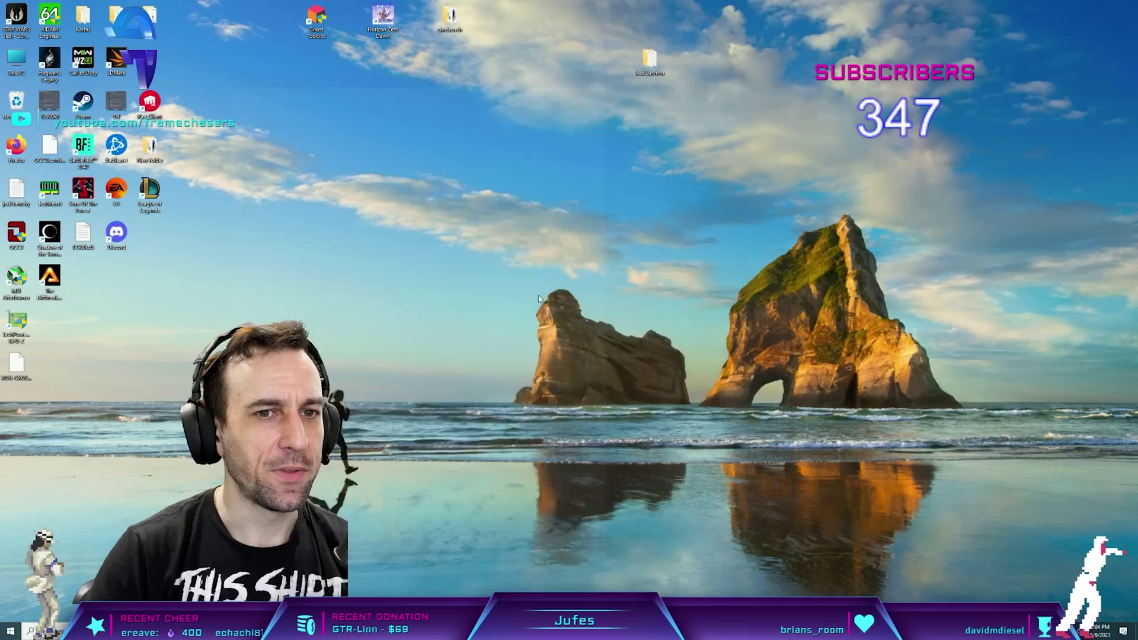
pyautogui.click(310, 80)
pyautogui.click(351, 98)
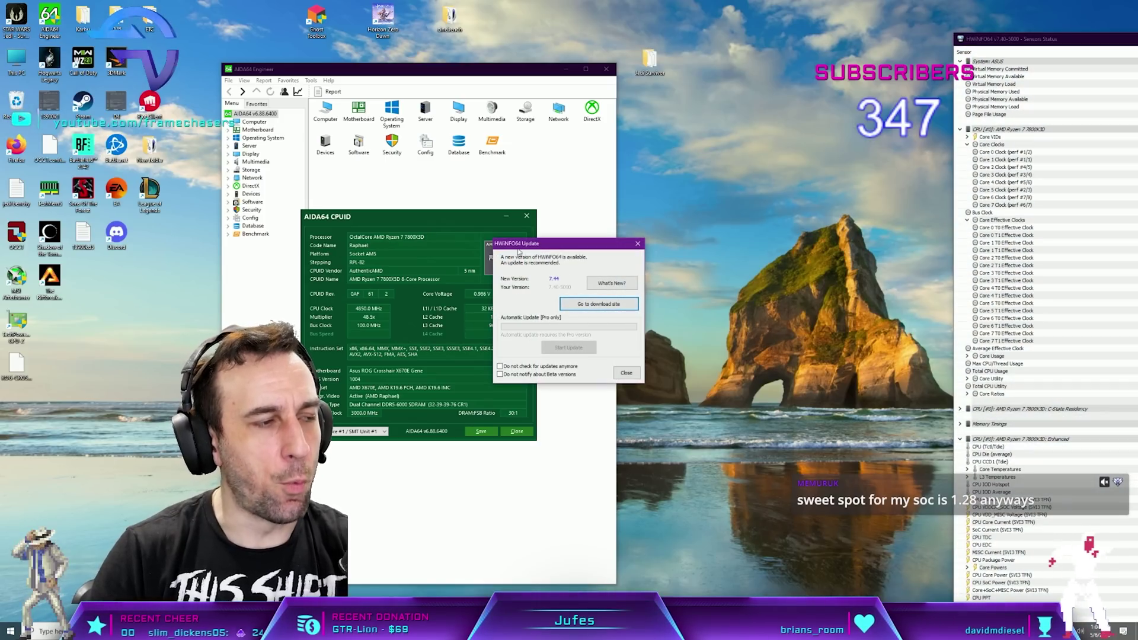
# - Dismiss the HWiNFO64 update notice and move the sensor status window so all its value columns fit on screen
pyautogui.click(637, 243)
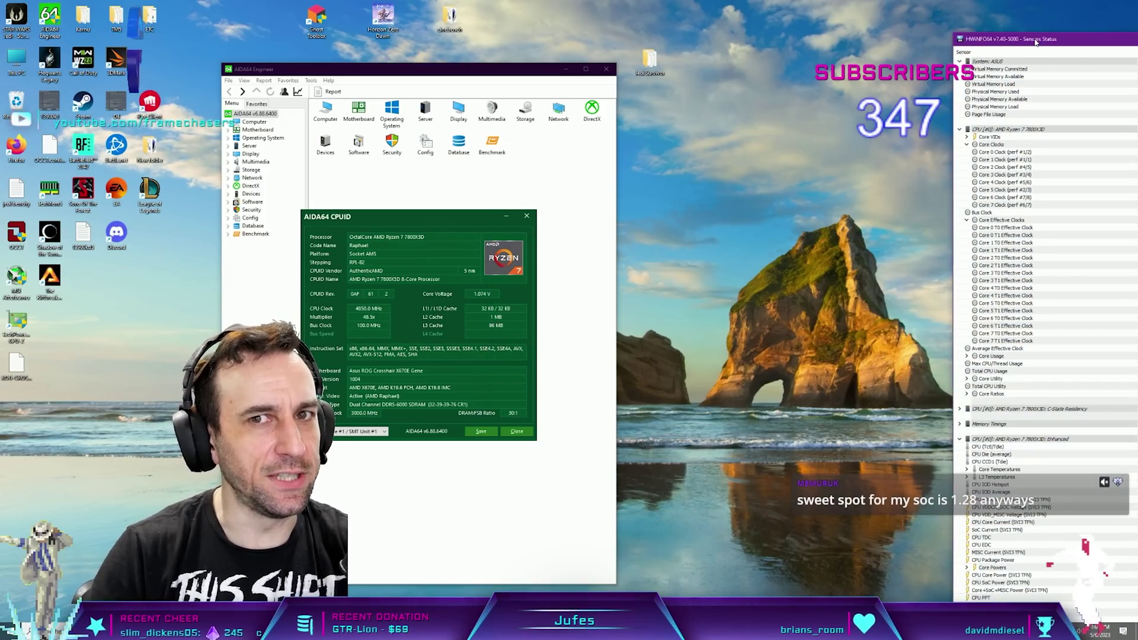
pyautogui.moveTo(1036, 41); pyautogui.dragTo(663, 7)
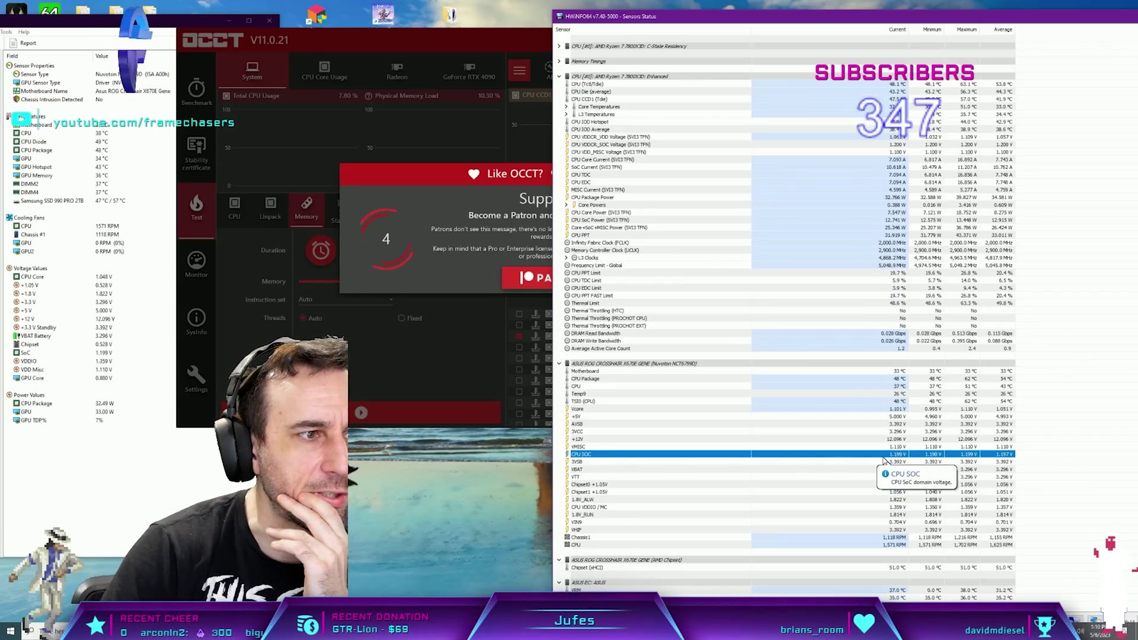
# - Open AIDA64 CPUID and arrange it next to the AIDA64 sensor values
pyautogui.click(7, 32)
pyautogui.click(35, 108)
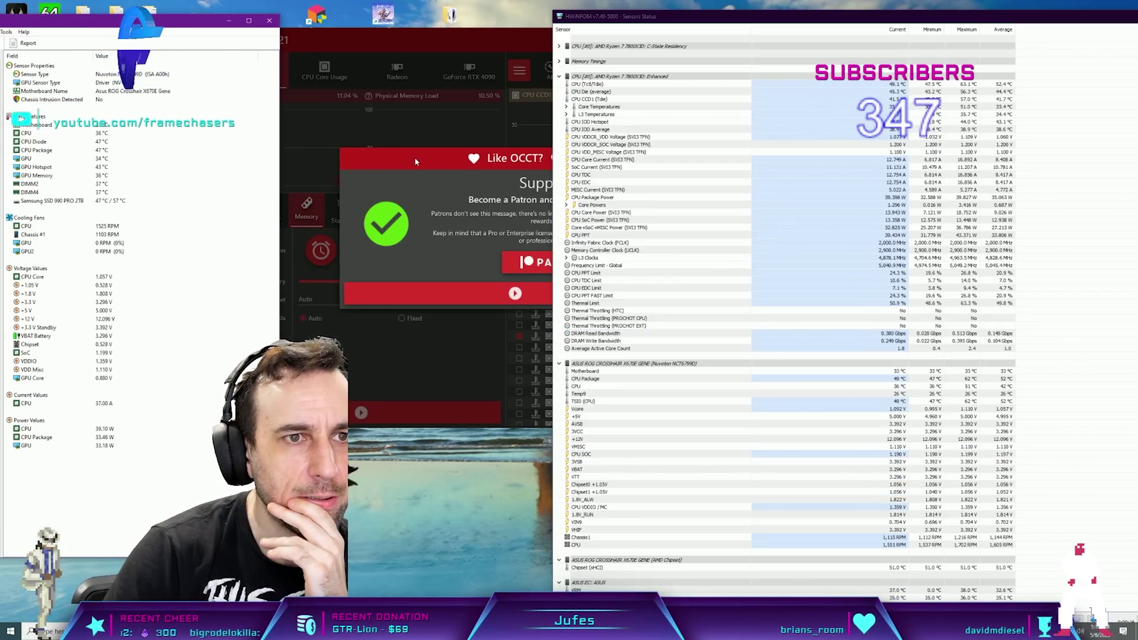
pyautogui.moveTo(136, 178); pyautogui.dragTo(283, 65)
pyautogui.moveTo(208, 22); pyautogui.dragTo(191, 18)
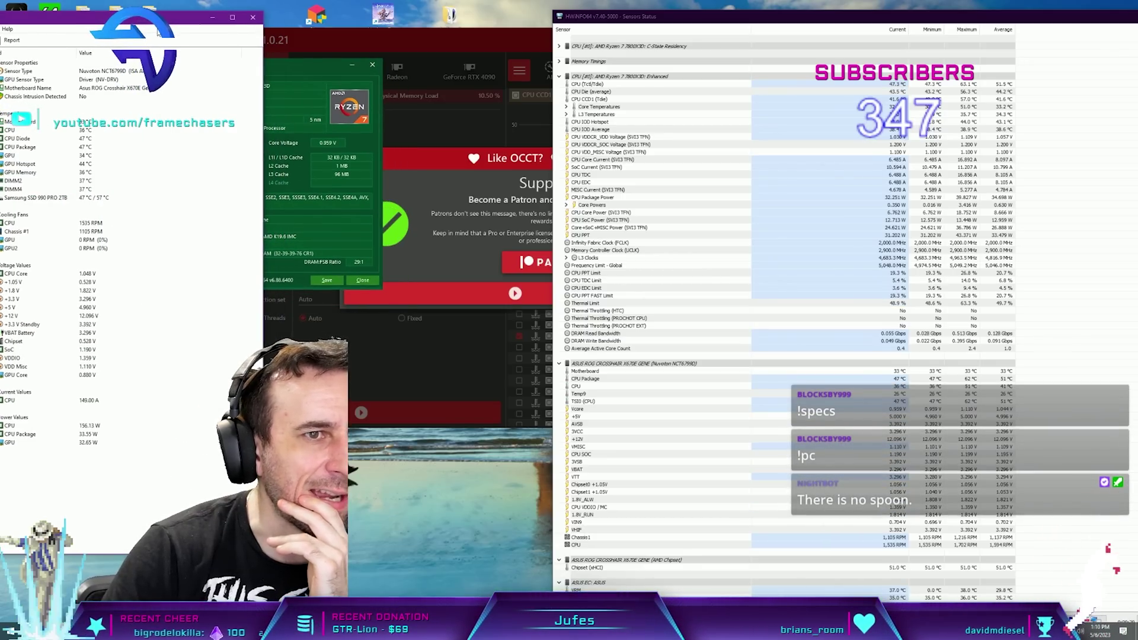
pyautogui.moveTo(301, 67); pyautogui.dragTo(264, 48)
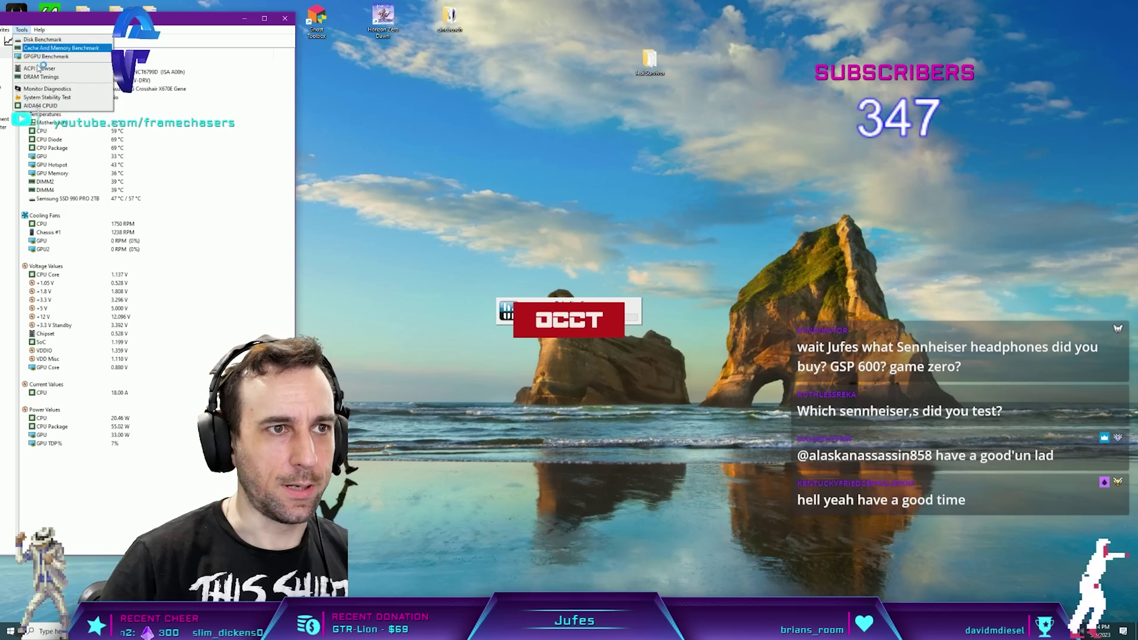
# - Open AIDA64 CPUID again and arrange it with the AIDA64 and HWiNFO64 sensor windows so their readings stay visible
pyautogui.click(40, 105)
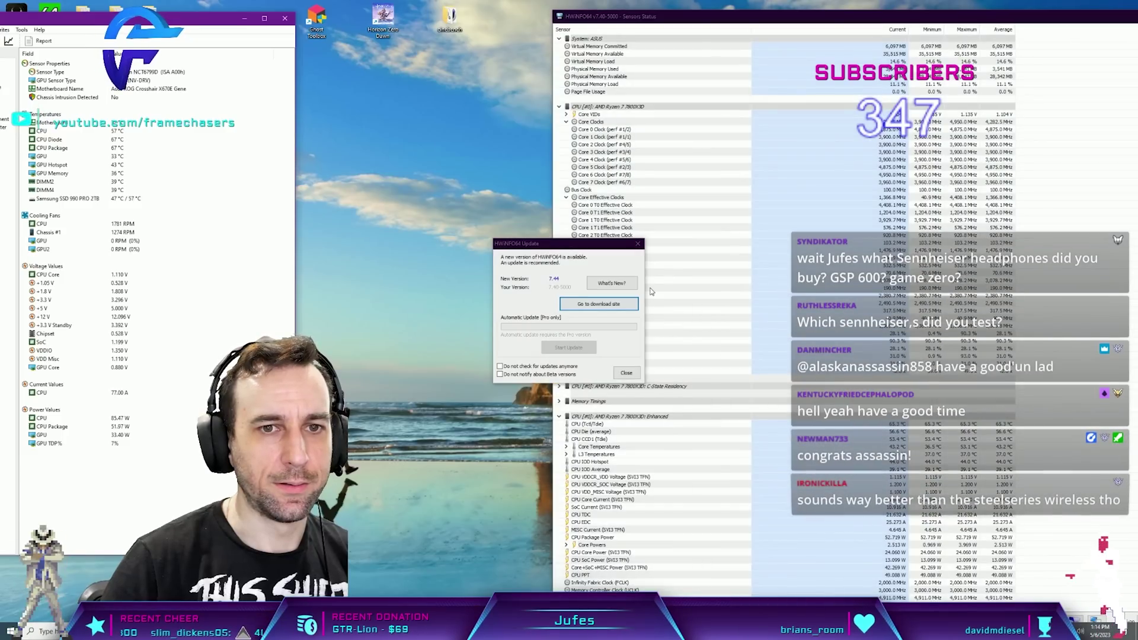
pyautogui.moveTo(63, 180); pyautogui.dragTo(244, 112)
pyautogui.moveTo(221, 18); pyautogui.dragTo(209, 17)
pyautogui.click(301, 113)
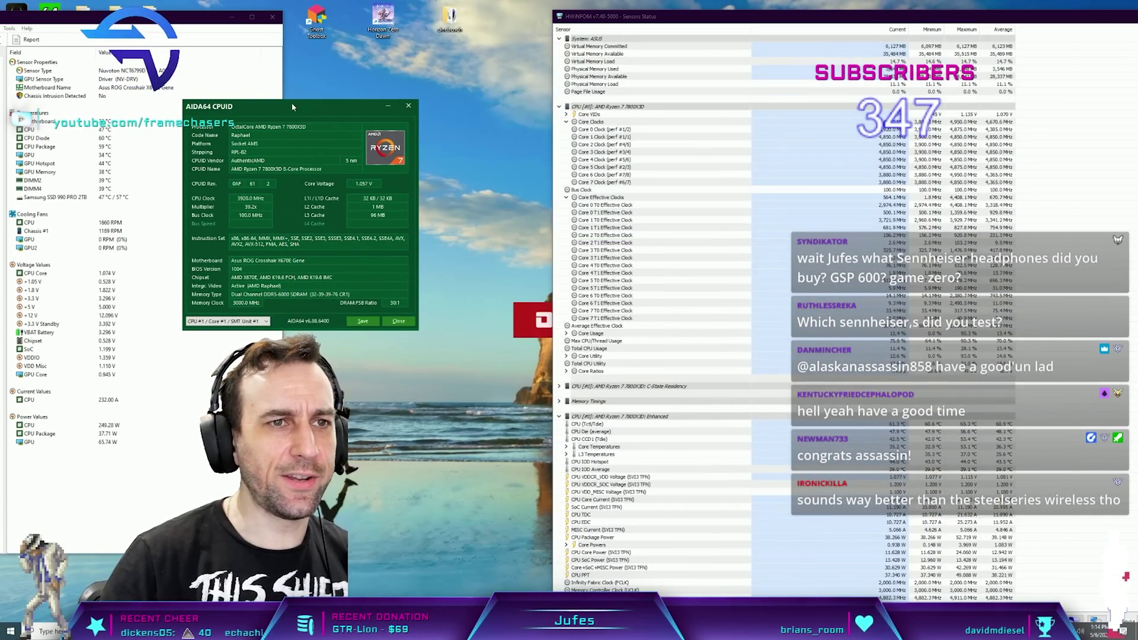
pyautogui.moveTo(292, 106); pyautogui.dragTo(275, 81)
pyautogui.moveTo(798, 18); pyautogui.dragTo(948, 32)
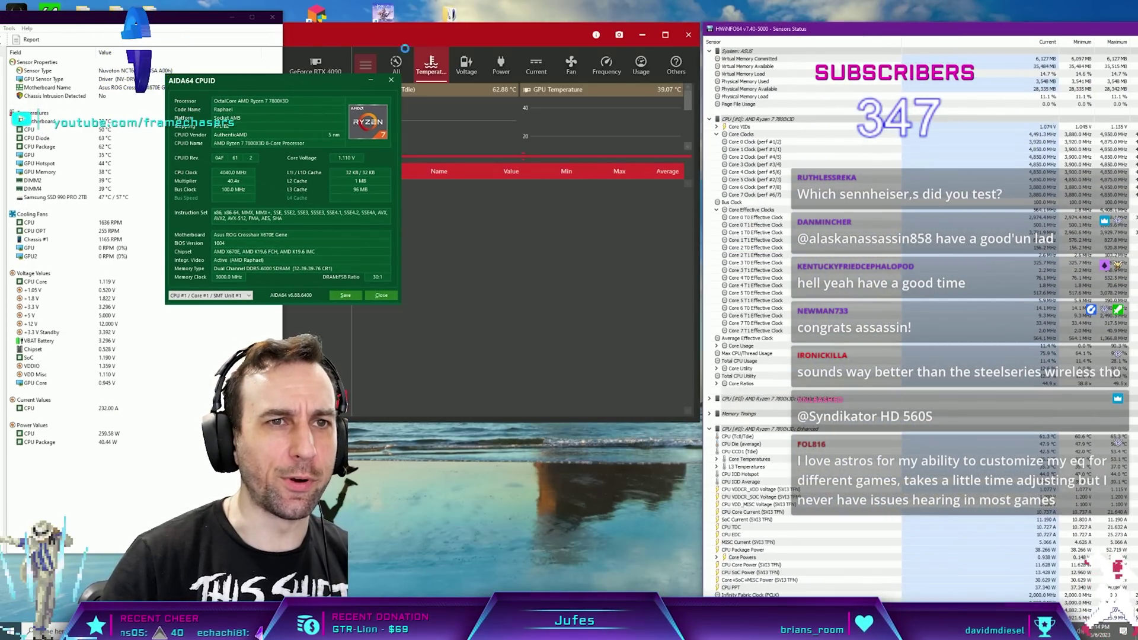
# - Close OCCT's last known status report and arrange the OCCT window beside AIDA64 and the CPUID window
pyautogui.click(326, 33)
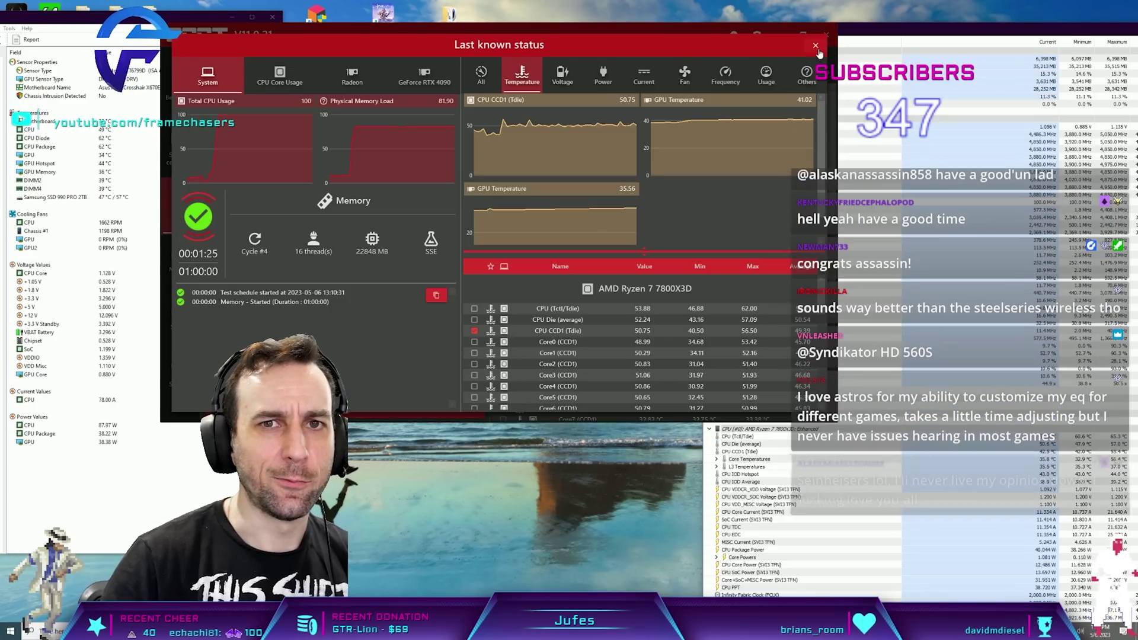
pyautogui.click(818, 46)
pyautogui.moveTo(533, 34); pyautogui.dragTo(763, 28)
pyautogui.moveTo(155, 18); pyautogui.dragTo(151, 16)
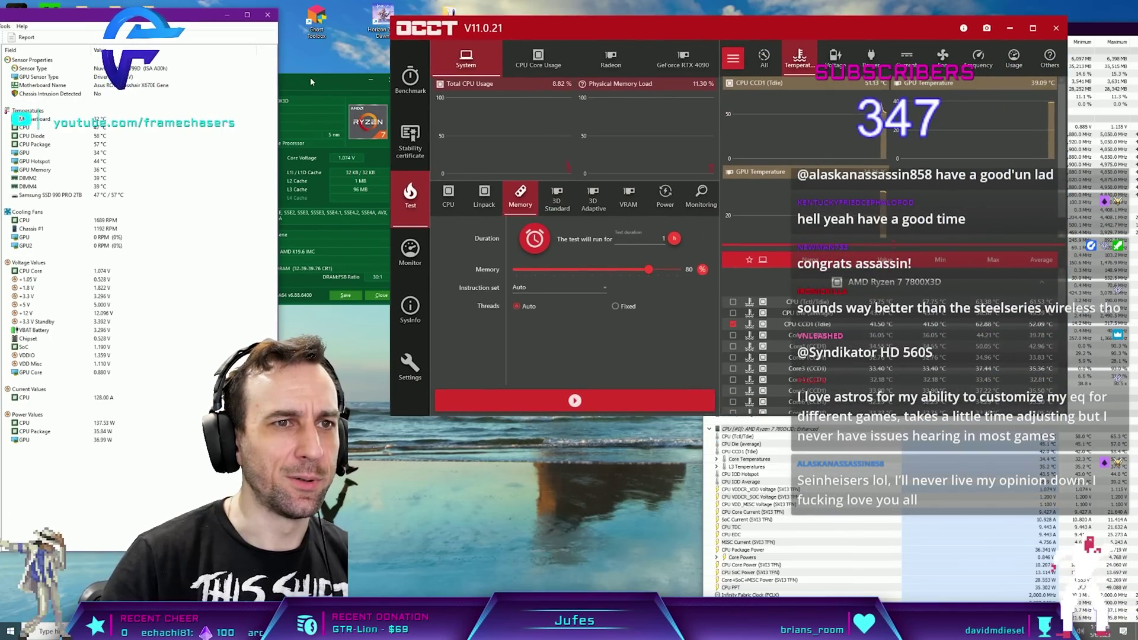
pyautogui.moveTo(311, 80); pyautogui.dragTo(281, 71)
# - Set the OCCT memory test to use 85% of memory and start the test
pyautogui.moveTo(649, 270); pyautogui.dragTo(663, 273)
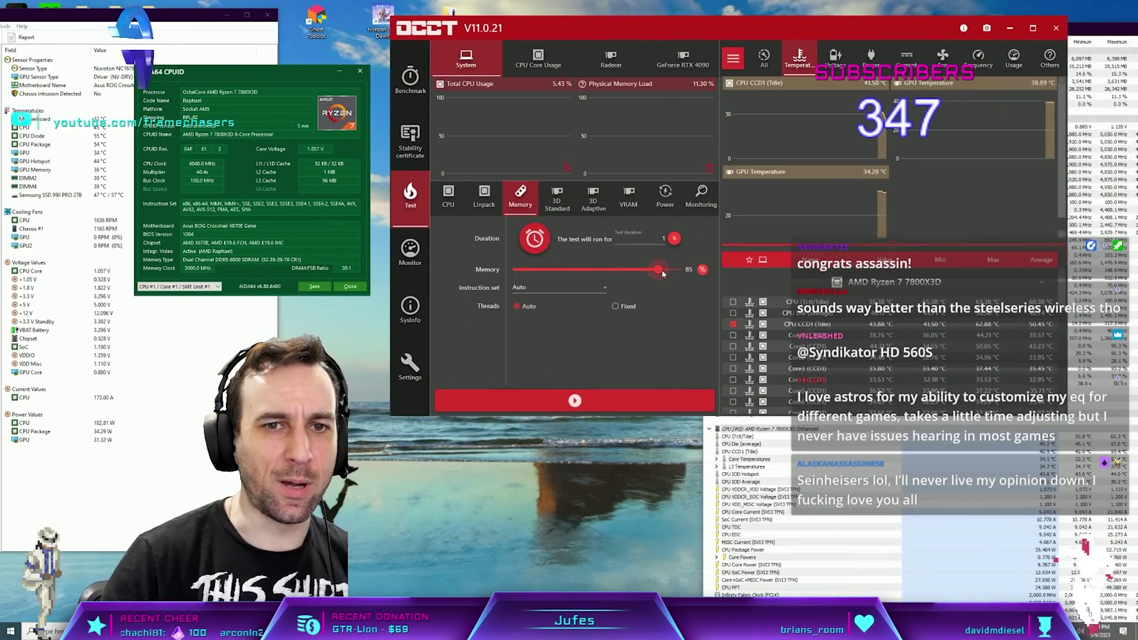
pyautogui.click(606, 399)
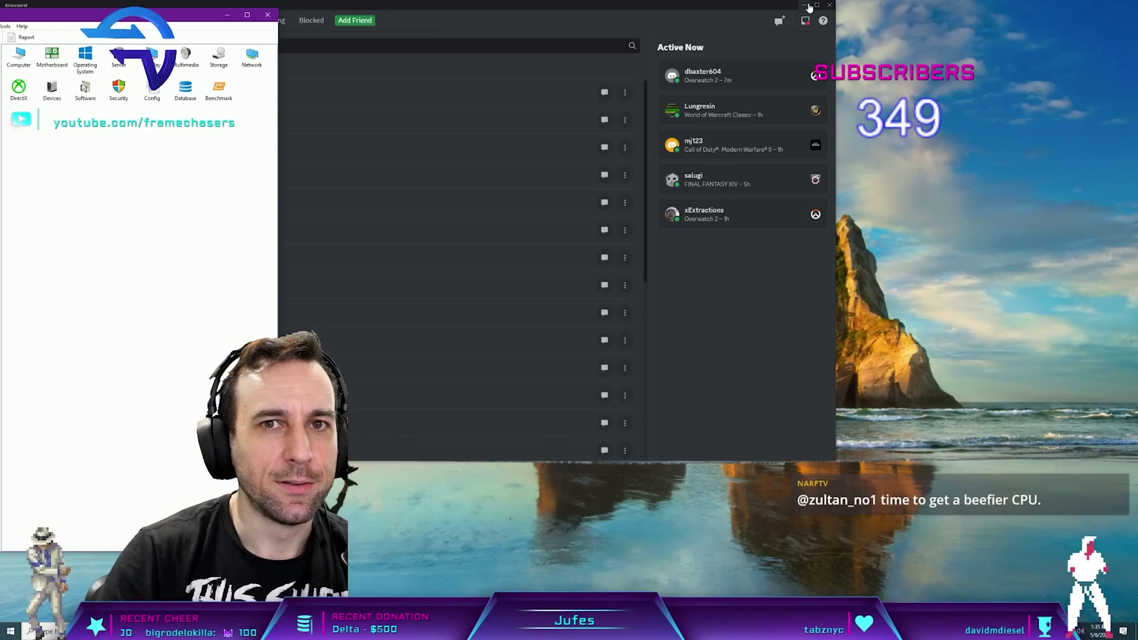
# - Close the Discord window and display the computer's sensor readings in AIDA64
pyautogui.click(827, 5)
pyautogui.moveTo(118, 15); pyautogui.dragTo(362, 22)
pyautogui.click(134, 75)
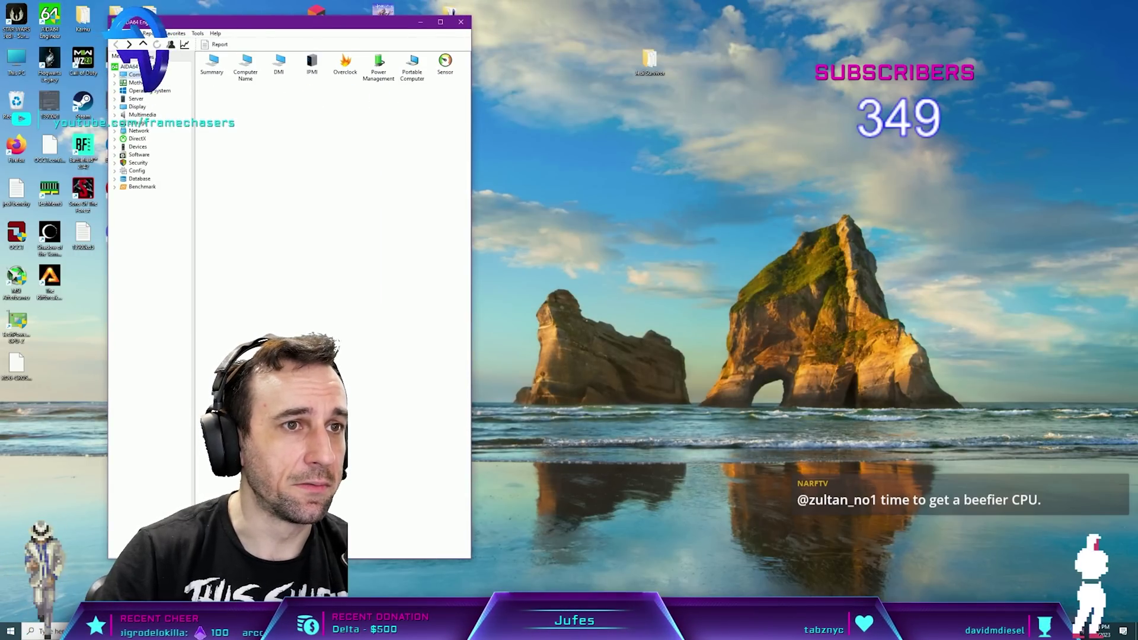
pyautogui.click(143, 139)
# - Open AIDA64 CPUID and arrange it beside the AIDA64 sensor readings
pyautogui.click(216, 109)
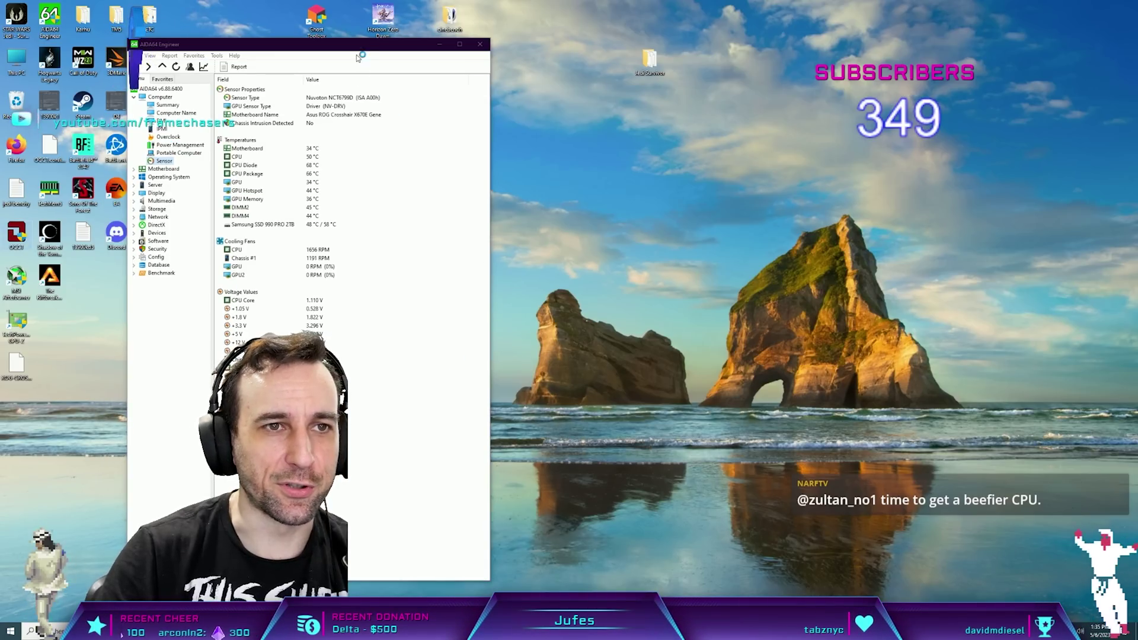
pyautogui.moveTo(357, 47); pyautogui.dragTo(165, 29)
pyautogui.moveTo(333, 204); pyautogui.dragTo(327, 87)
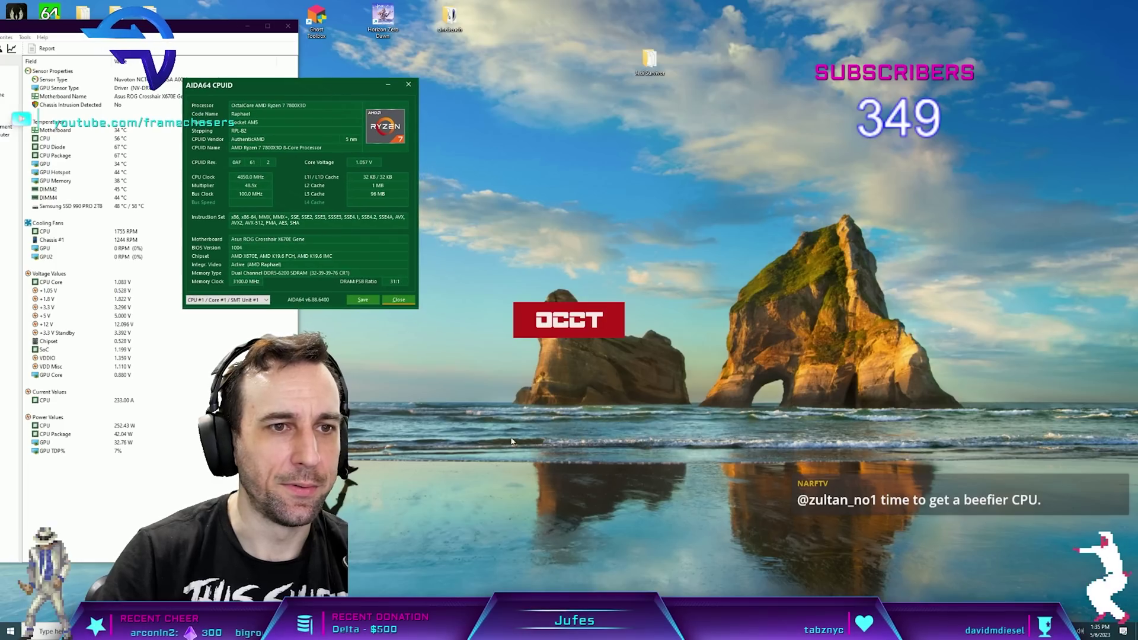
# - Search the system for "hwinfo" and launch HWiNFO64
pyautogui.press('super')
pyautogui.write('hwinfo')
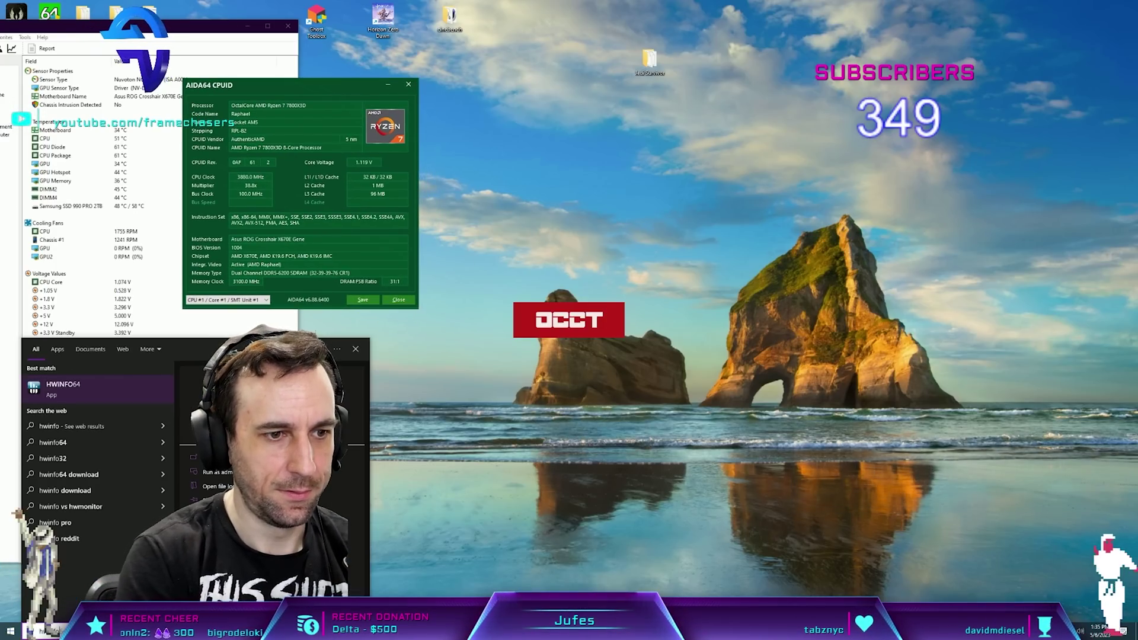
pyautogui.click(100, 406)
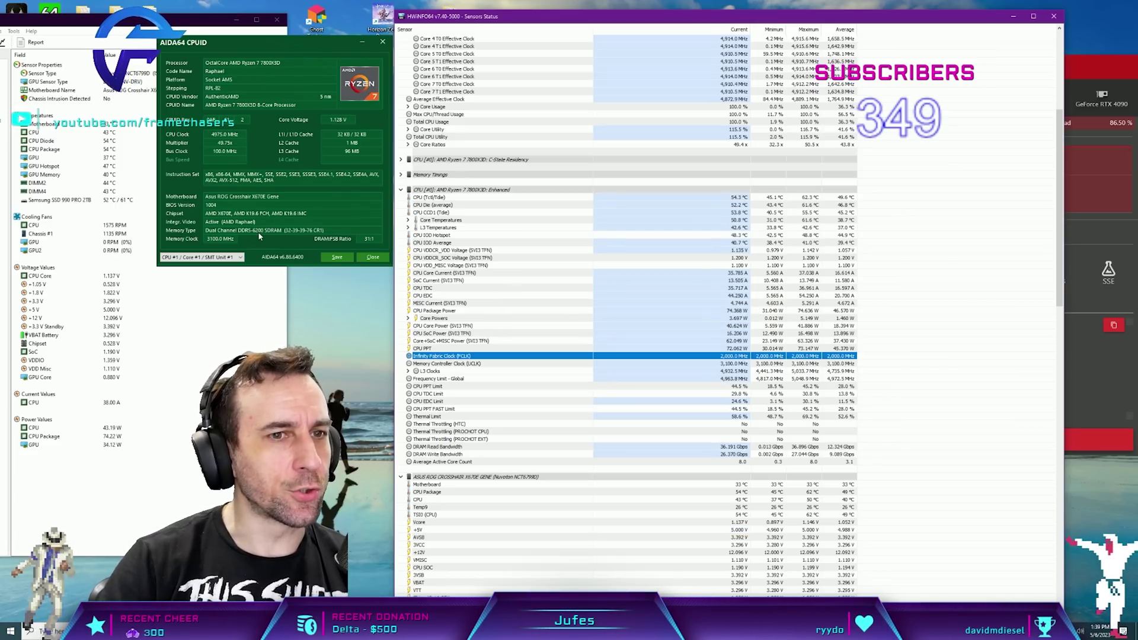
# - Bring OCCT to the front and stop the running memory test
pyautogui.click(1092, 367)
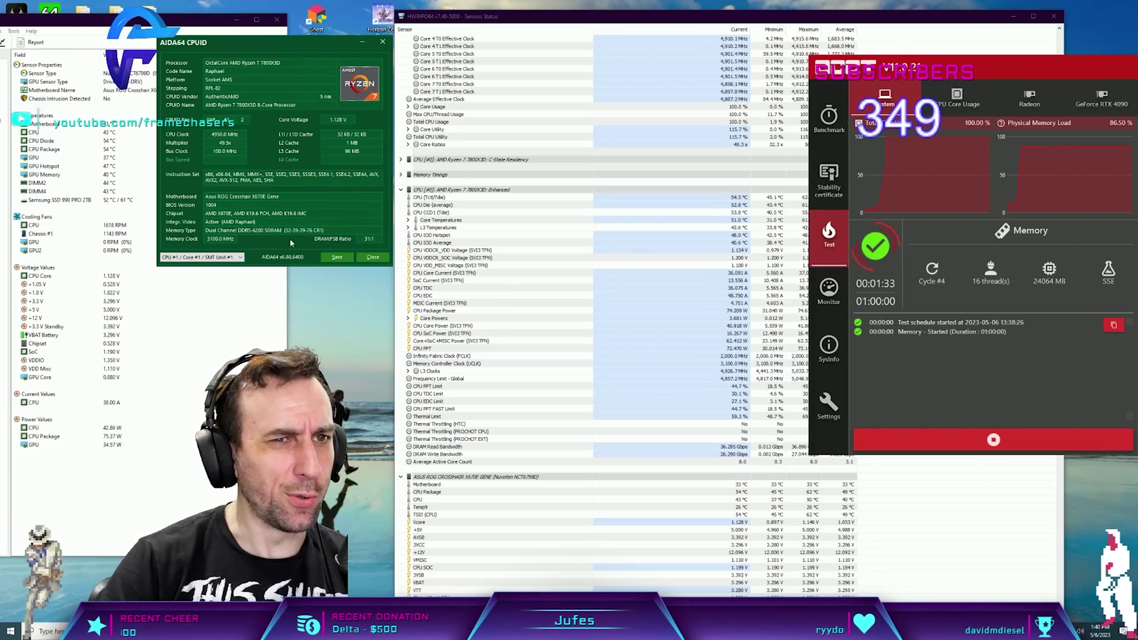
pyautogui.click(994, 441)
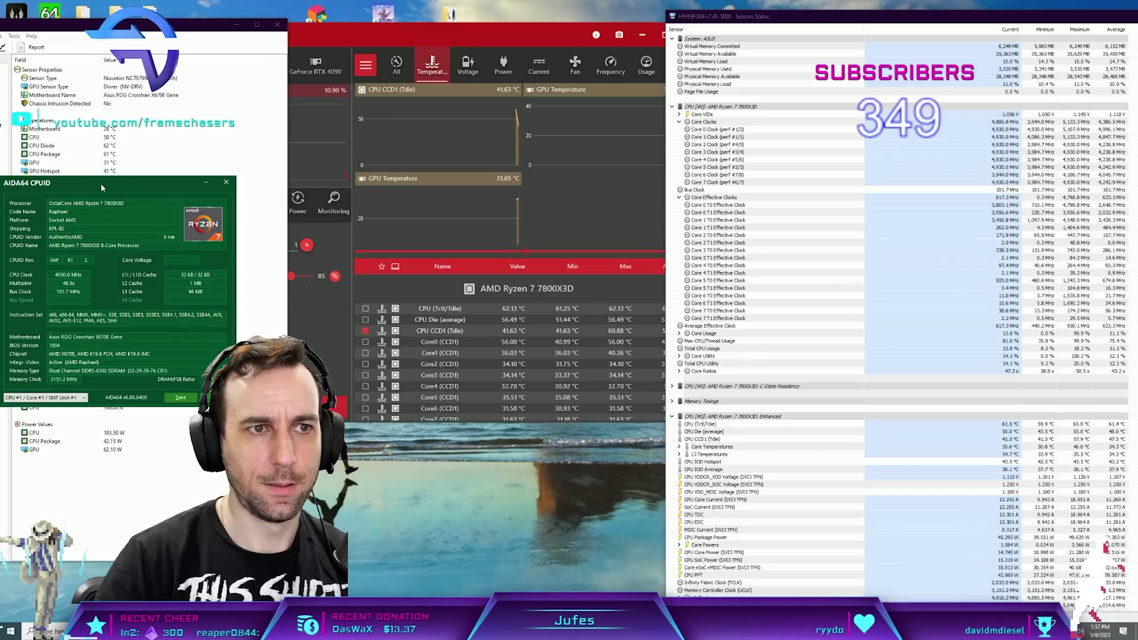
# - Reposition the CPUID and AIDA64 windows so the memory clock and the sensor values are both readable
pyautogui.moveTo(101, 187); pyautogui.dragTo(246, 94)
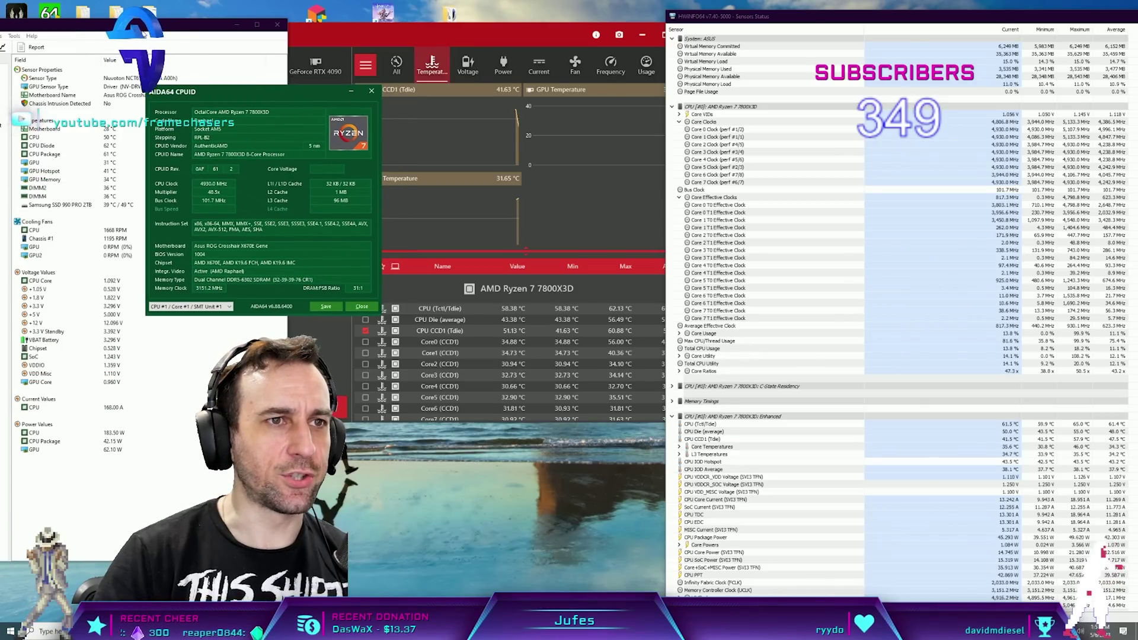
pyautogui.moveTo(143, 31); pyautogui.dragTo(135, 26)
pyautogui.click(301, 89)
pyautogui.moveTo(273, 94); pyautogui.dragTo(266, 86)
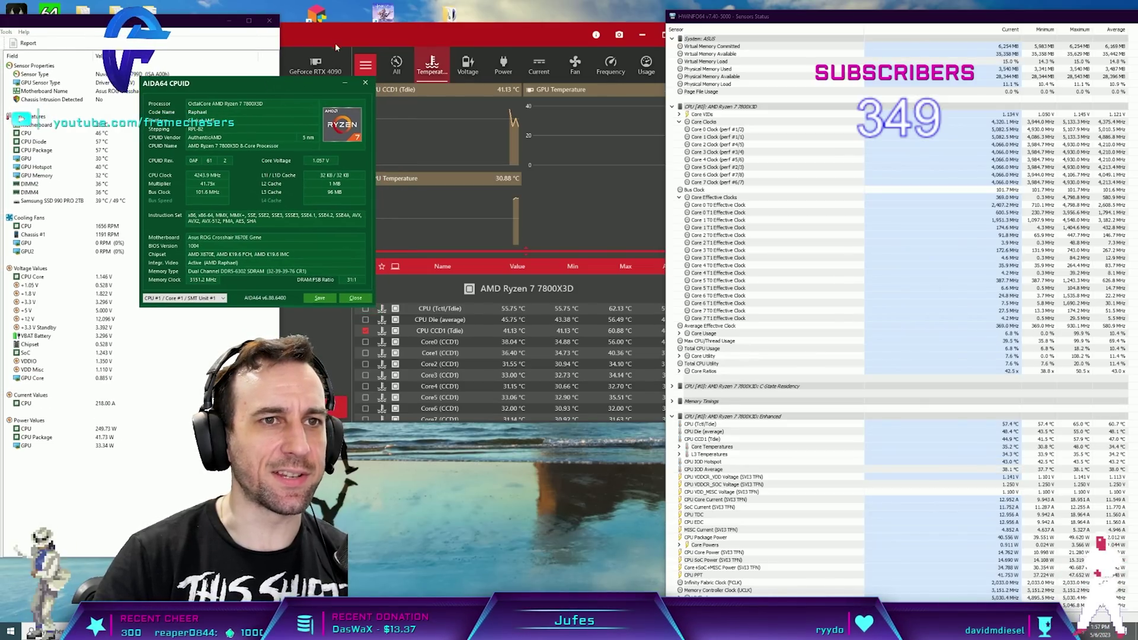
# - Start the OCCT memory test at 85% and arrange the OCCT and HWiNFO64 windows beside the CPUID window
pyautogui.moveTo(335, 43); pyautogui.dragTo(776, 42)
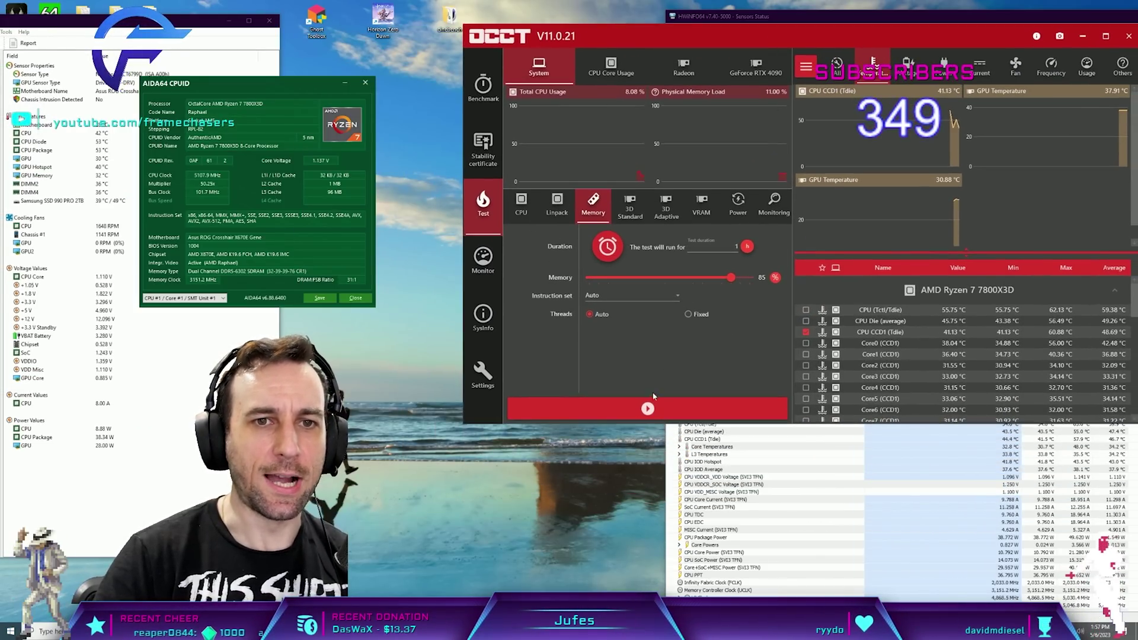
pyautogui.click(674, 475)
pyautogui.moveTo(888, 22); pyautogui.dragTo(901, 43)
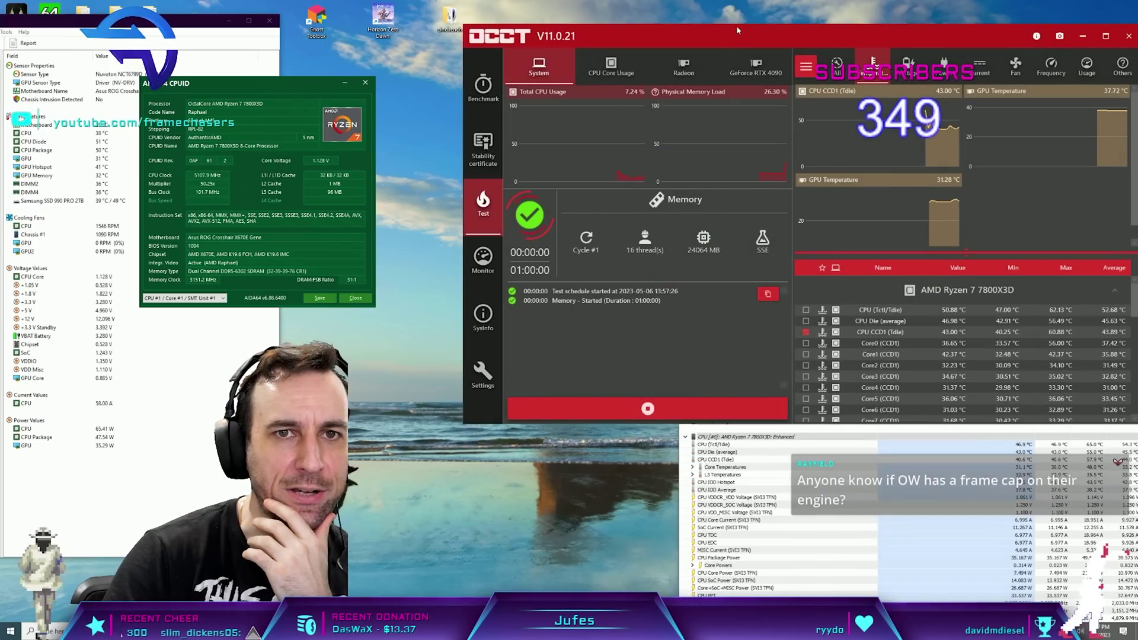
pyautogui.moveTo(736, 26); pyautogui.dragTo(698, 19)
# - Expand the L3 temperatures in HWiNFO64 and highlight the CPU SOC voltage row to check it during the memory test
pyautogui.click(692, 474)
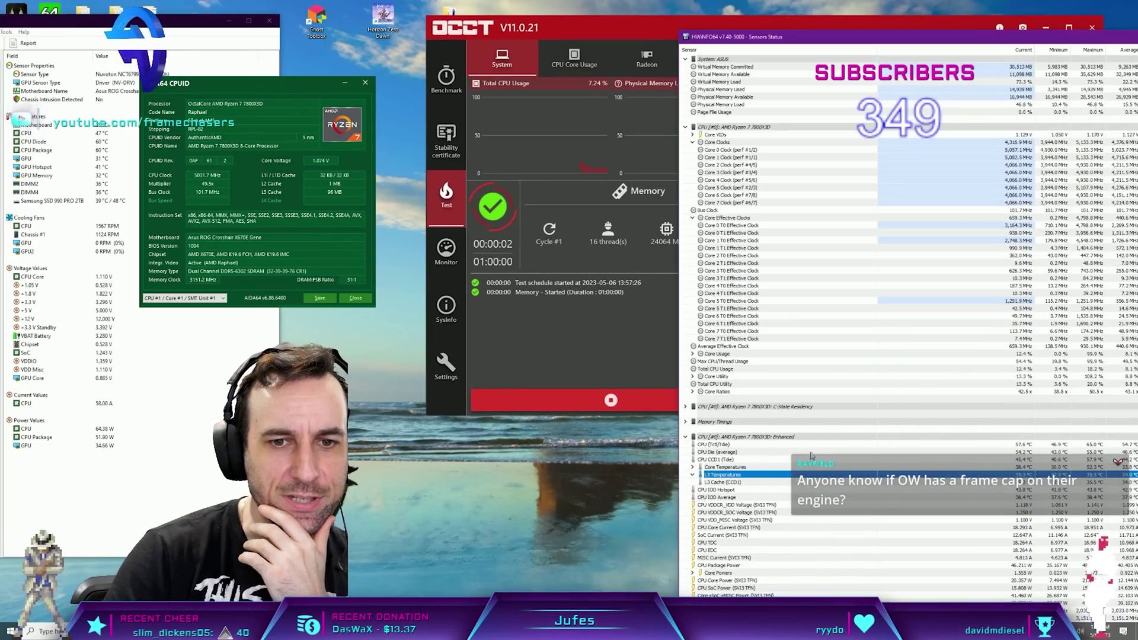
pyautogui.scroll(-13, 811, 455)
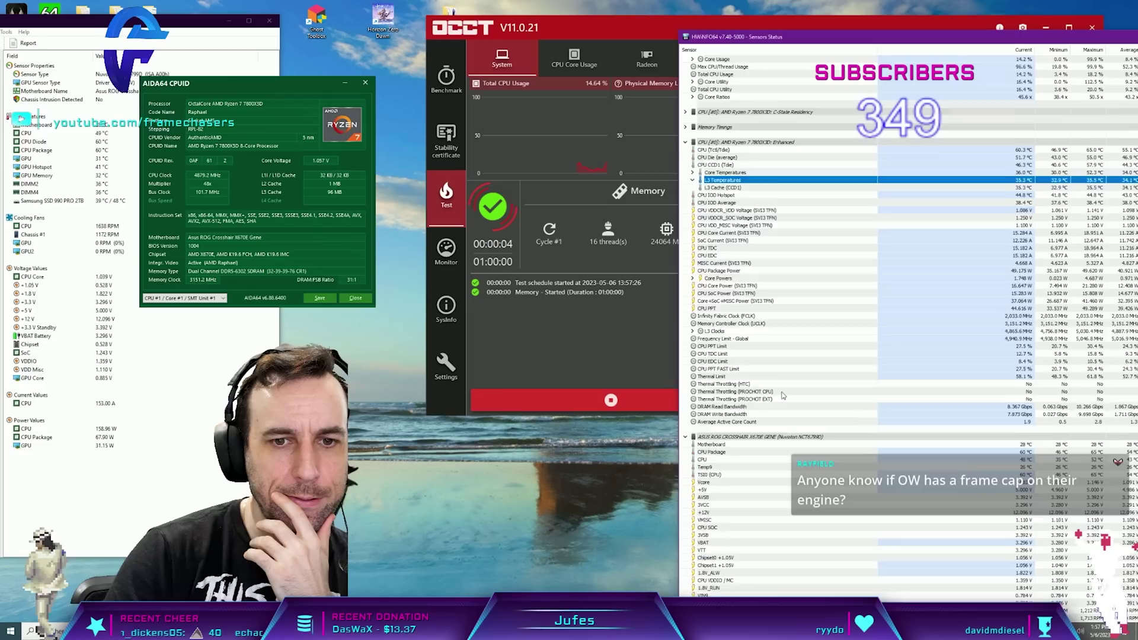
pyautogui.scroll(-1, 782, 395)
pyautogui.click(732, 505)
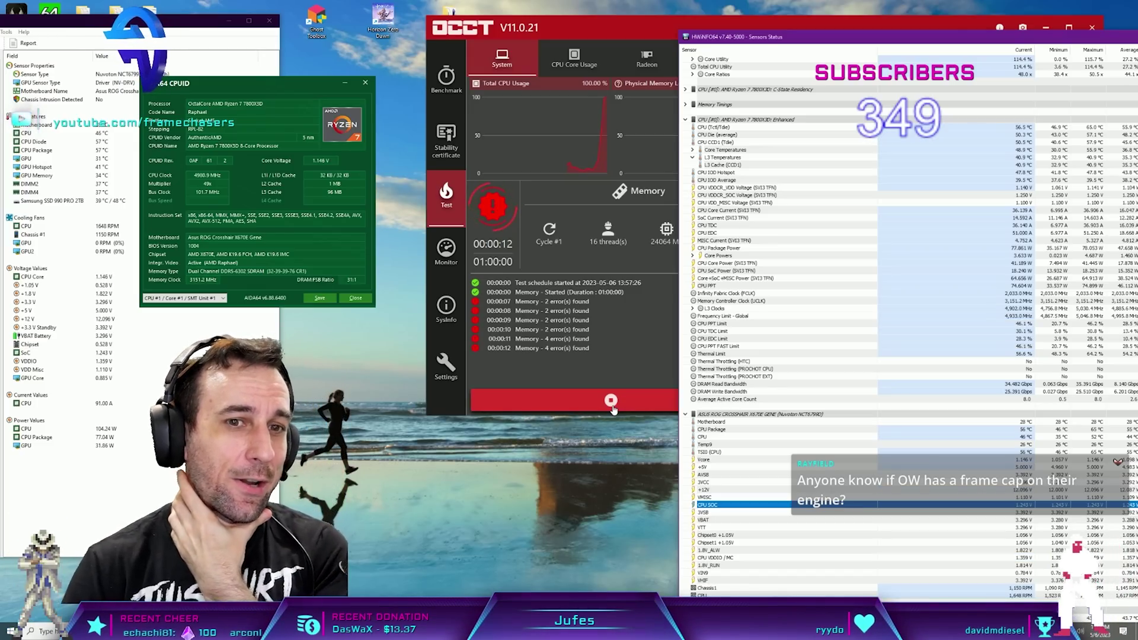
# - Stop the running memory test in OCCT, then open a blank Notepad document and place it over the OCCT window
pyautogui.click(611, 401)
pyautogui.press('super')
pyautogui.write('note')
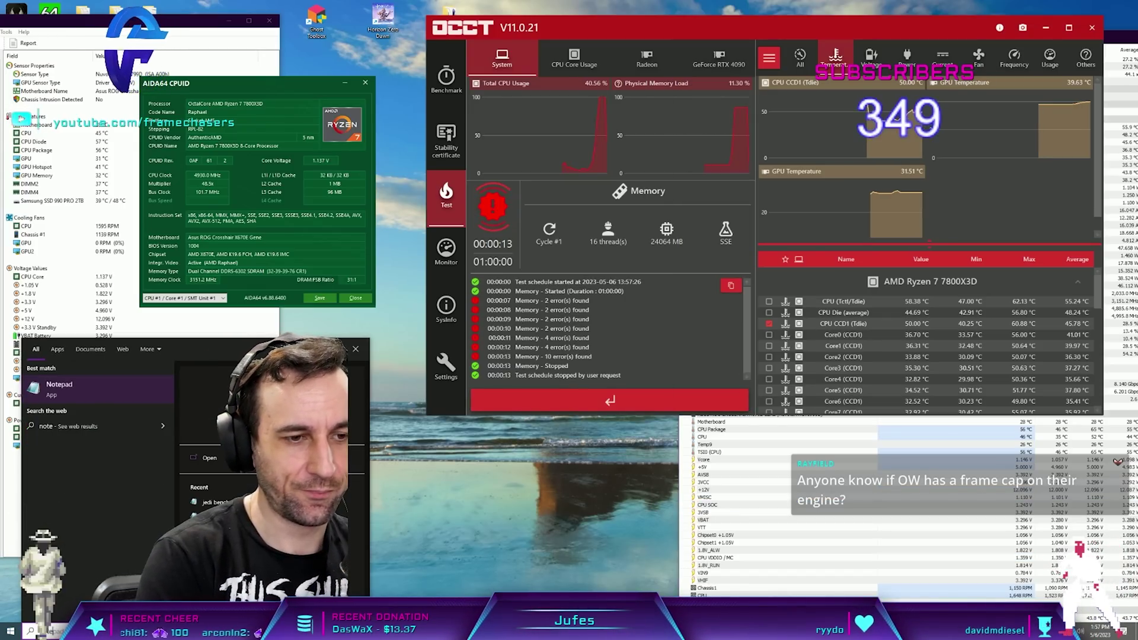
pyautogui.press('Return')
pyautogui.moveTo(474, 107); pyautogui.dragTo(772, 123)
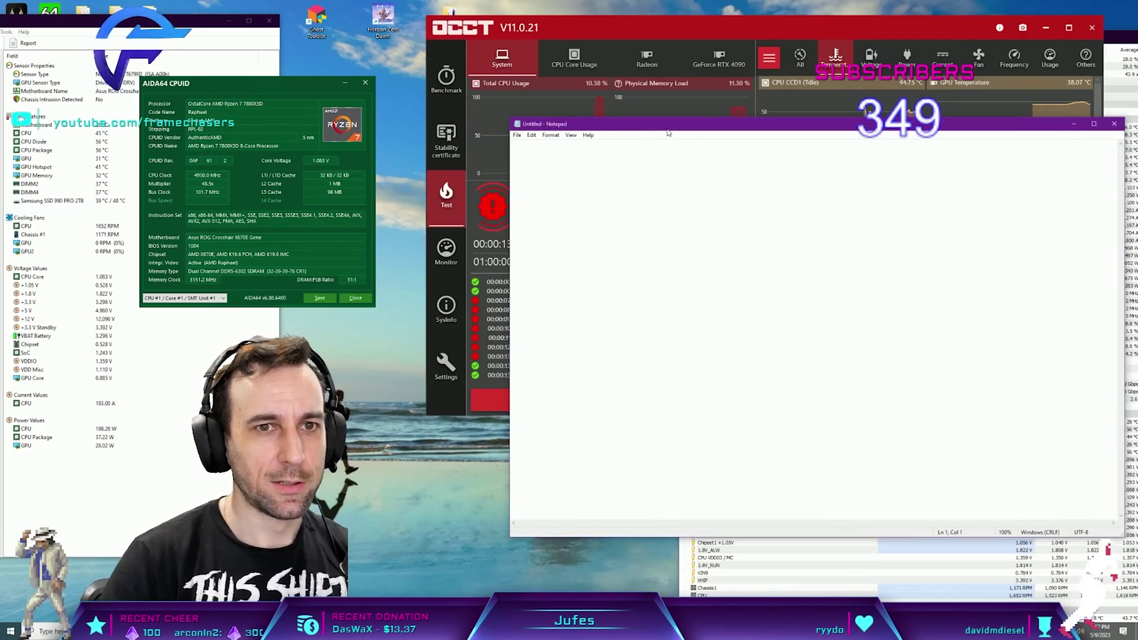
# - Write "1.2 SOC = 6200mhz" as the first line of the note and start a second line
pyautogui.write('1.2 SOC')
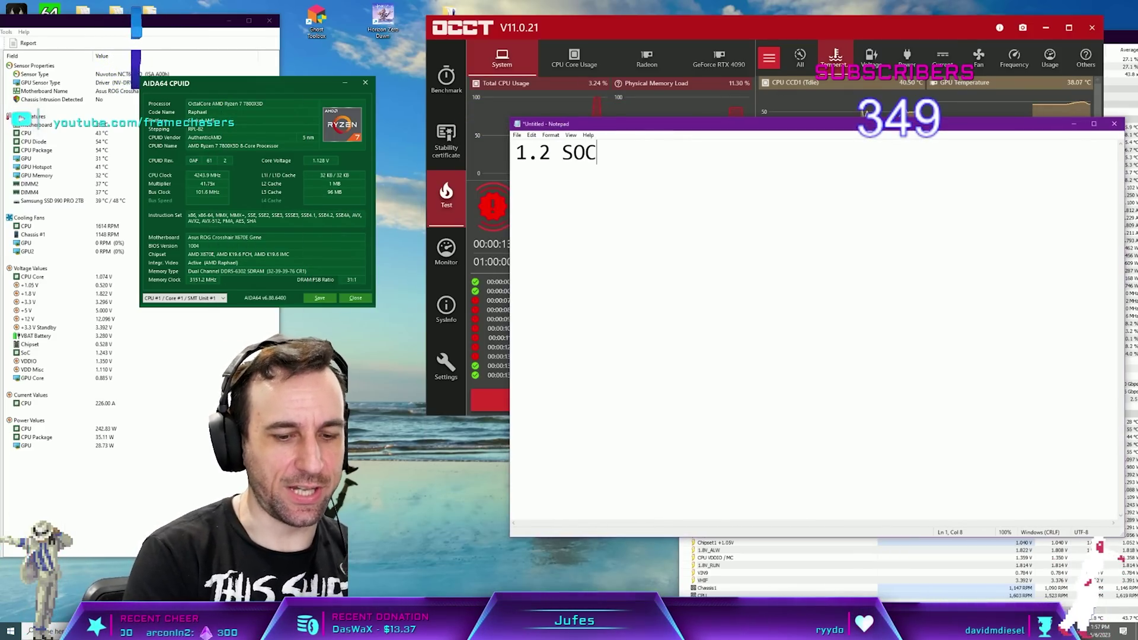
pyautogui.write(' = ')
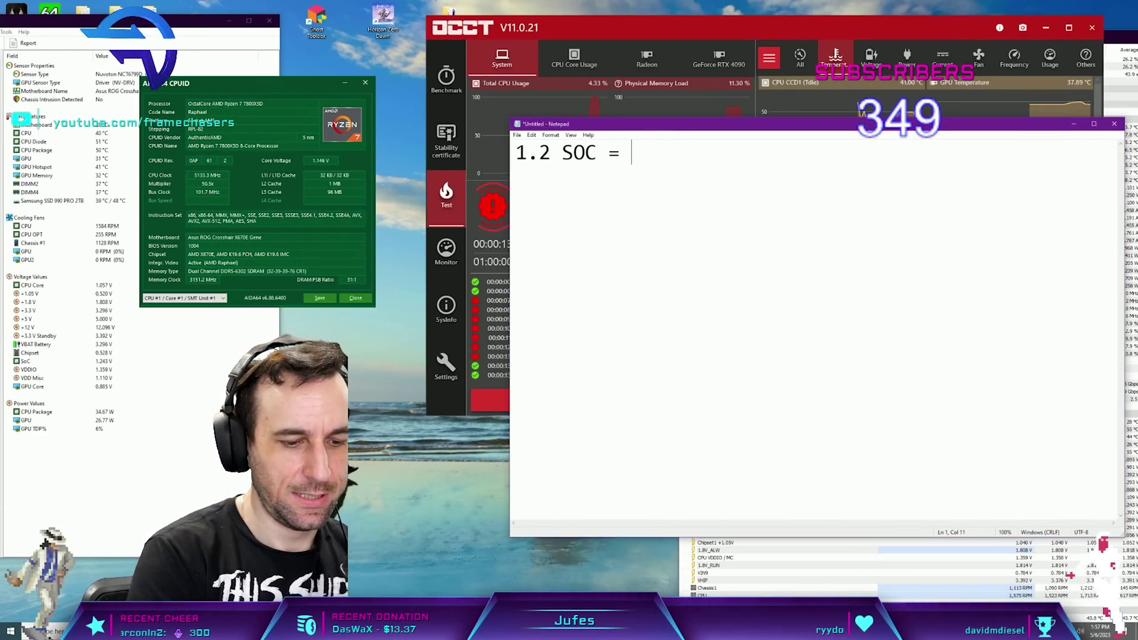
pyautogui.write('6200mh')
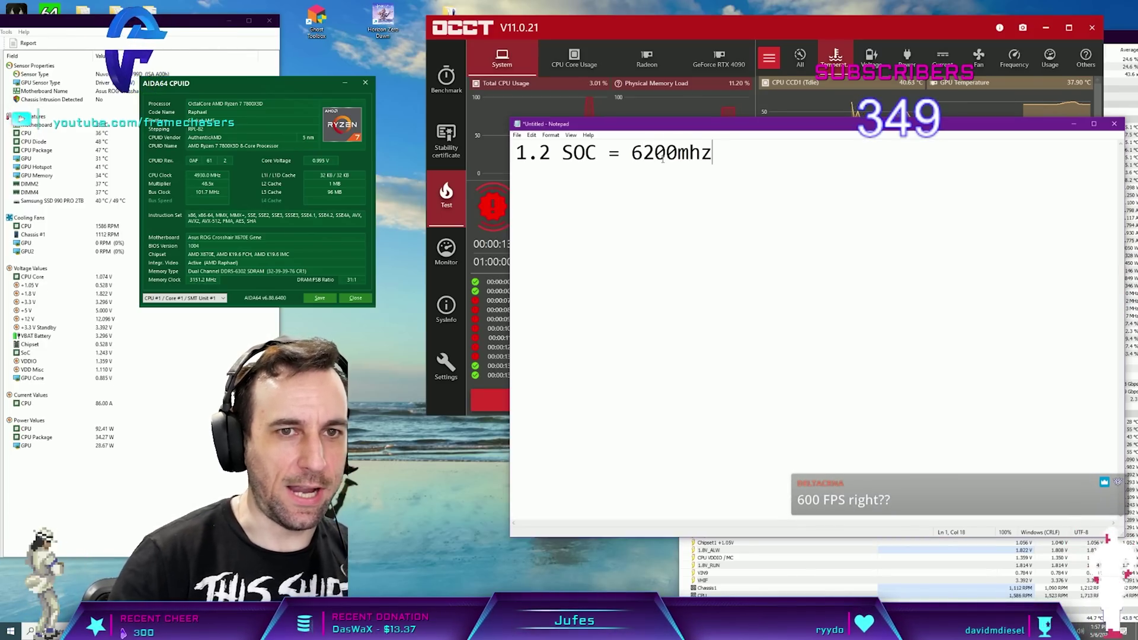
pyautogui.write('z')
pyautogui.press('Return')
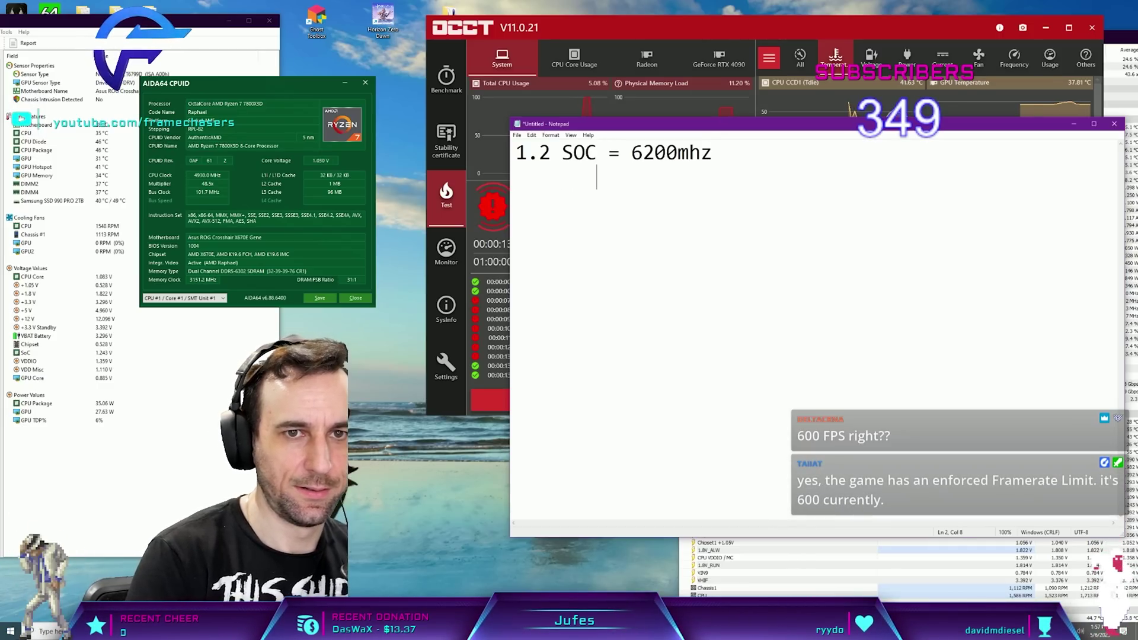
# - Enter "= 6300mhz" on the second line, aligned under the equals sign of the first line
pyautogui.write('= 63')
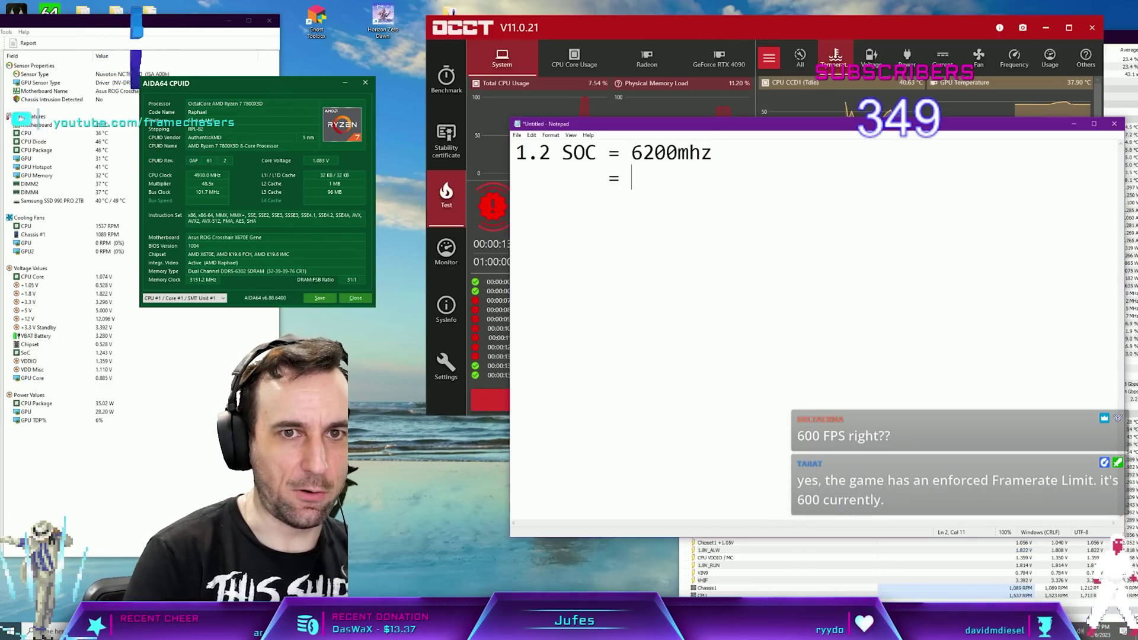
pyautogui.write('00m')
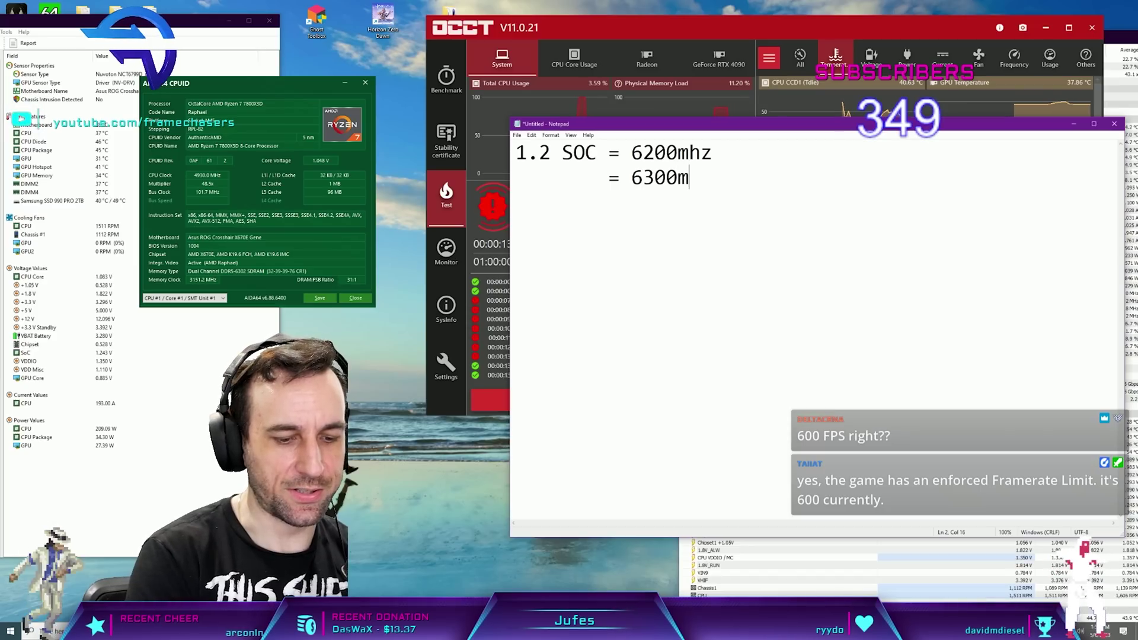
pyautogui.write('zh')
pyautogui.press('BackSpace')
pyautogui.press('BackSpace')
pyautogui.write('hz')
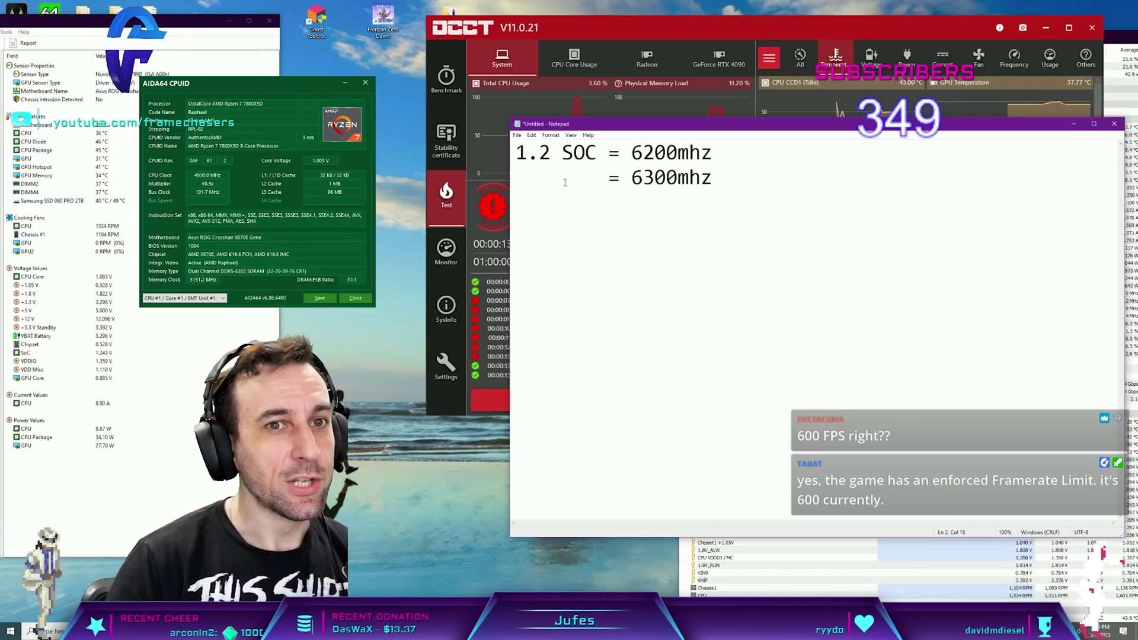
# - Open Paint and sketch a bell-shaped curve with arrows at its peak and falling slope, labelling the peak "1.2v"
pyautogui.press('super')
pyautogui.write('paint')
pyautogui.press('Return')
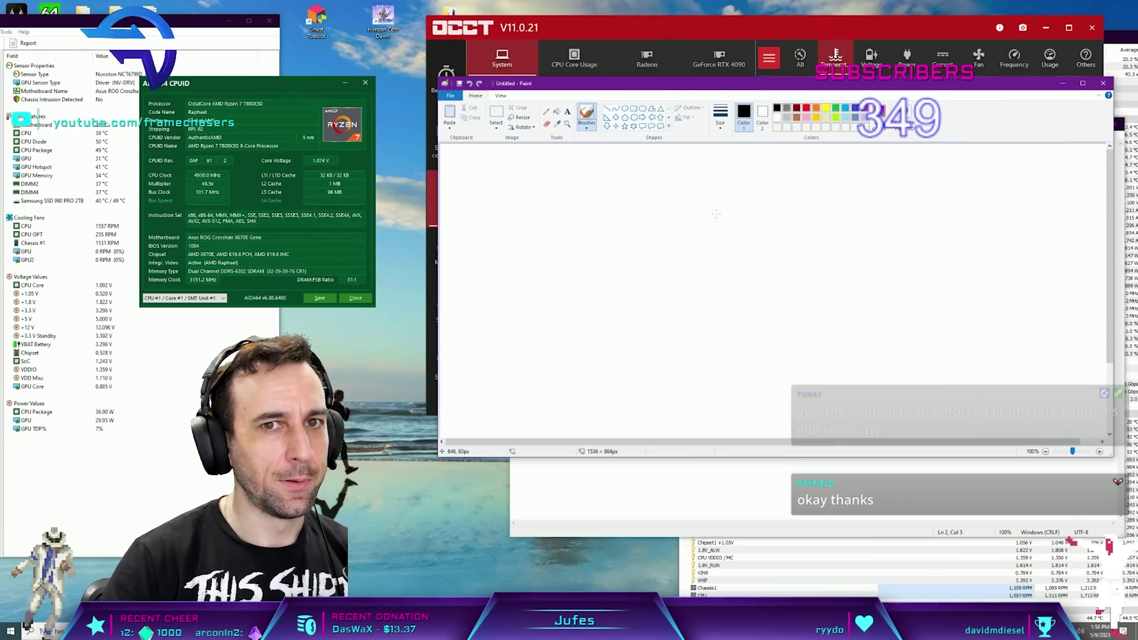
pyautogui.moveTo(519, 325); pyautogui.dragTo(581, 311)
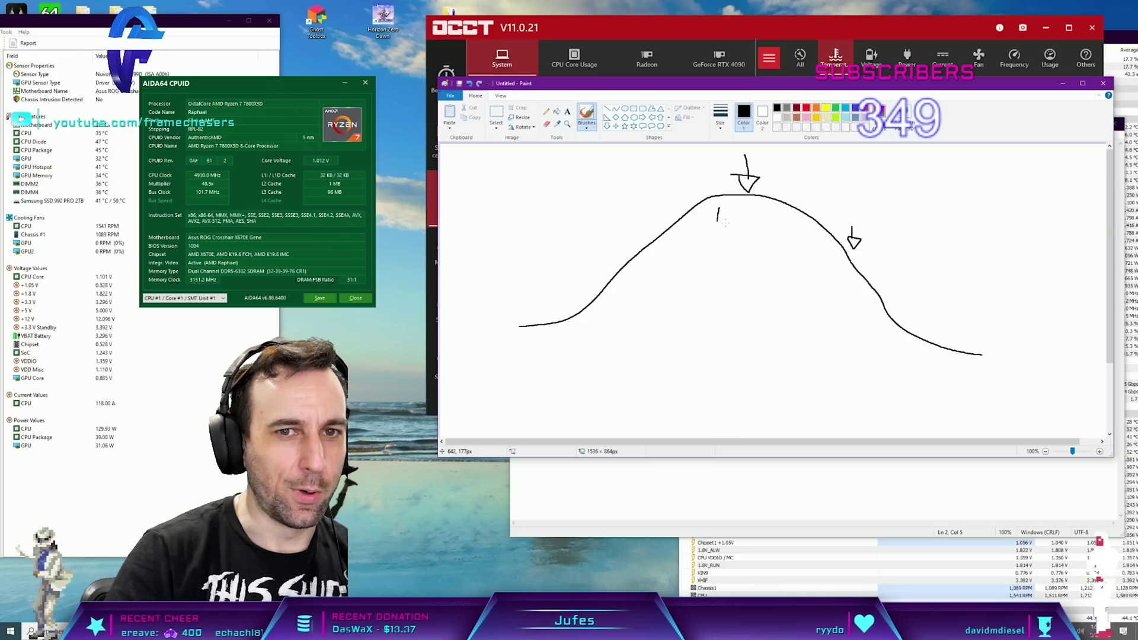
pyautogui.moveTo(733, 224); pyautogui.dragTo(742, 224)
pyautogui.moveTo(747, 222); pyautogui.dragTo(762, 222)
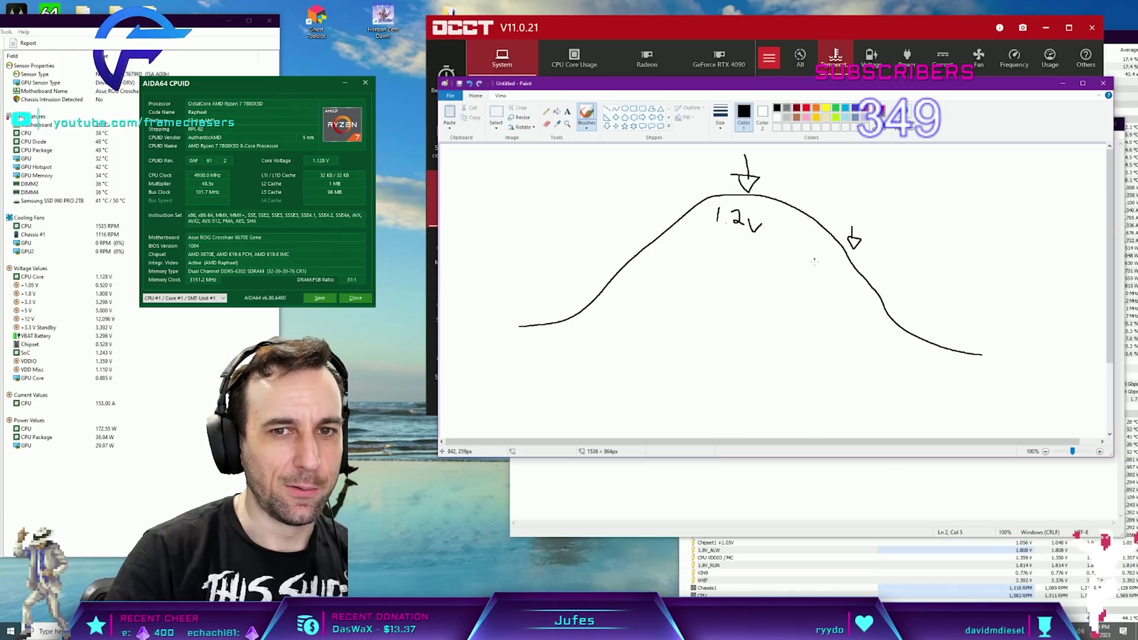
# - Label the falling slope "1.25v", write a frequency note above its arrow, and close Paint without saving
pyautogui.moveTo(837, 270); pyautogui.dragTo(855, 274)
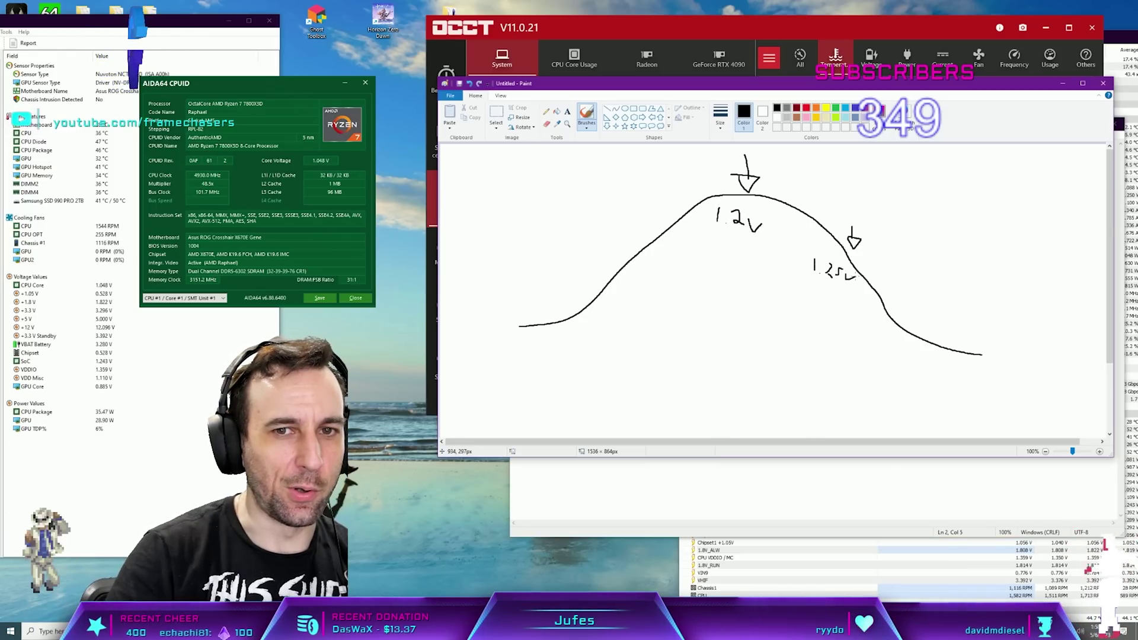
pyautogui.moveTo(845, 197); pyautogui.dragTo(851, 205)
pyautogui.click(851, 208)
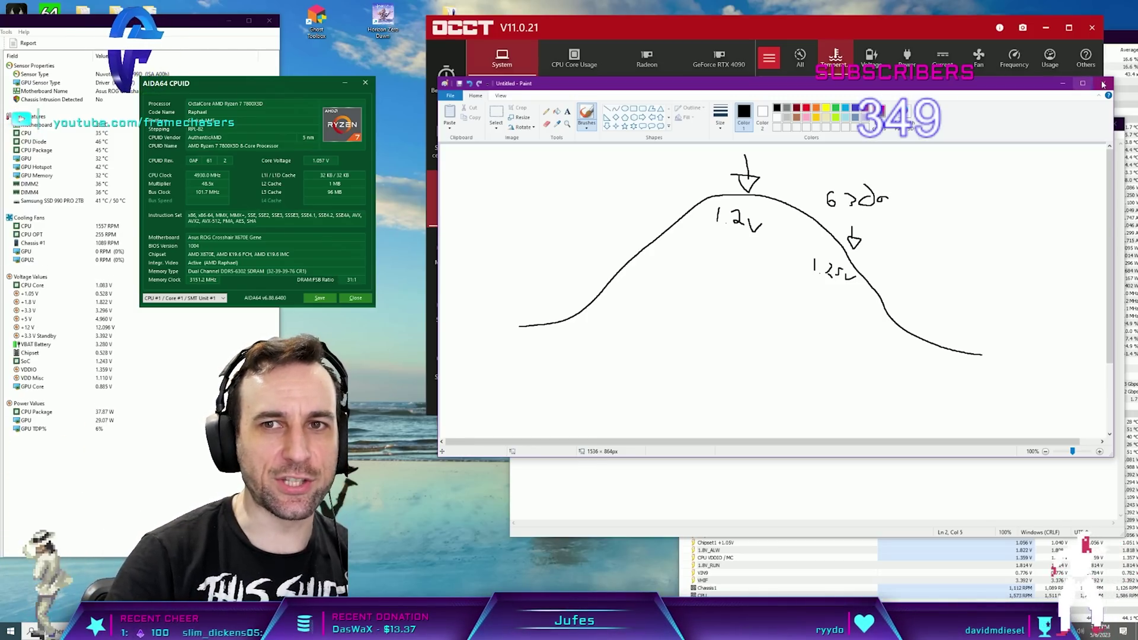
pyautogui.click(1102, 83)
pyautogui.click(791, 274)
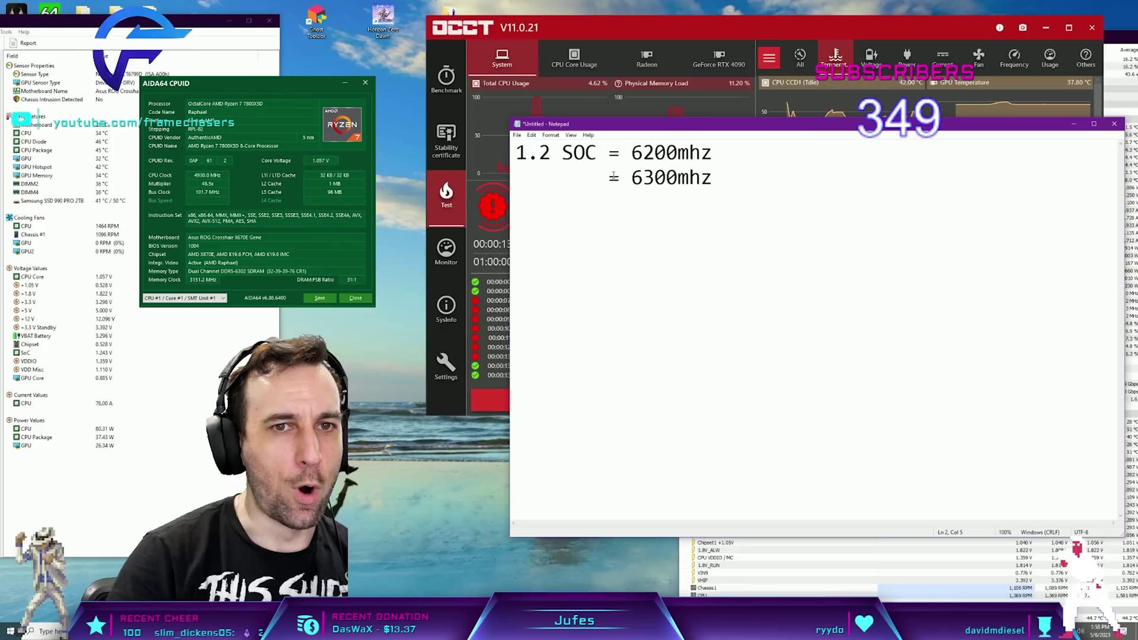
pyautogui.click(516, 136)
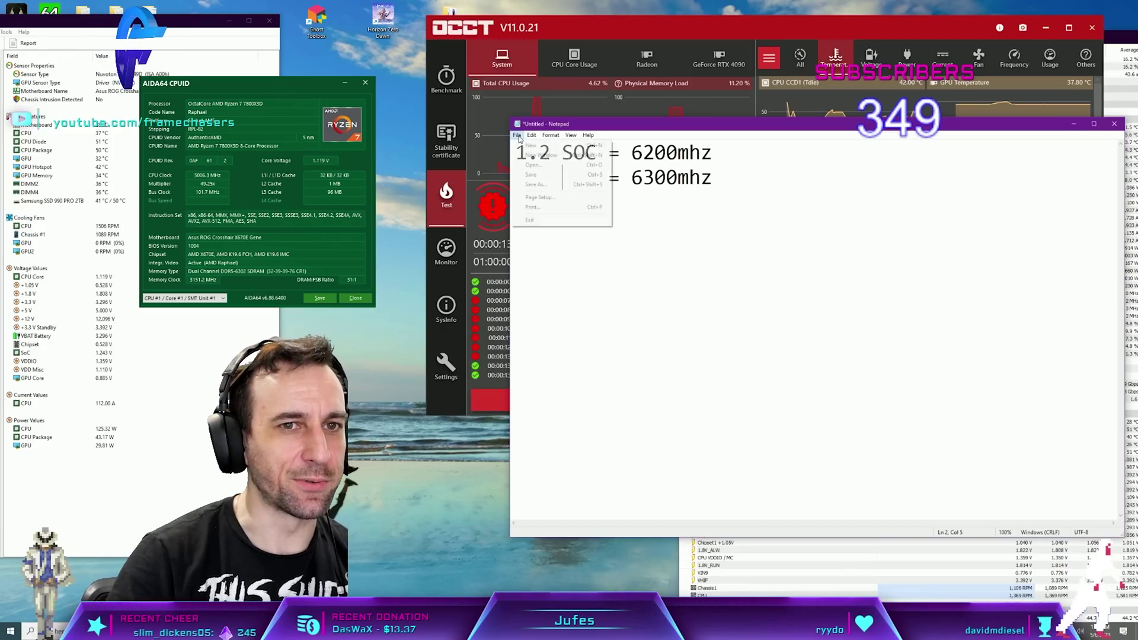
pyautogui.click(536, 185)
pyautogui.click(905, 365)
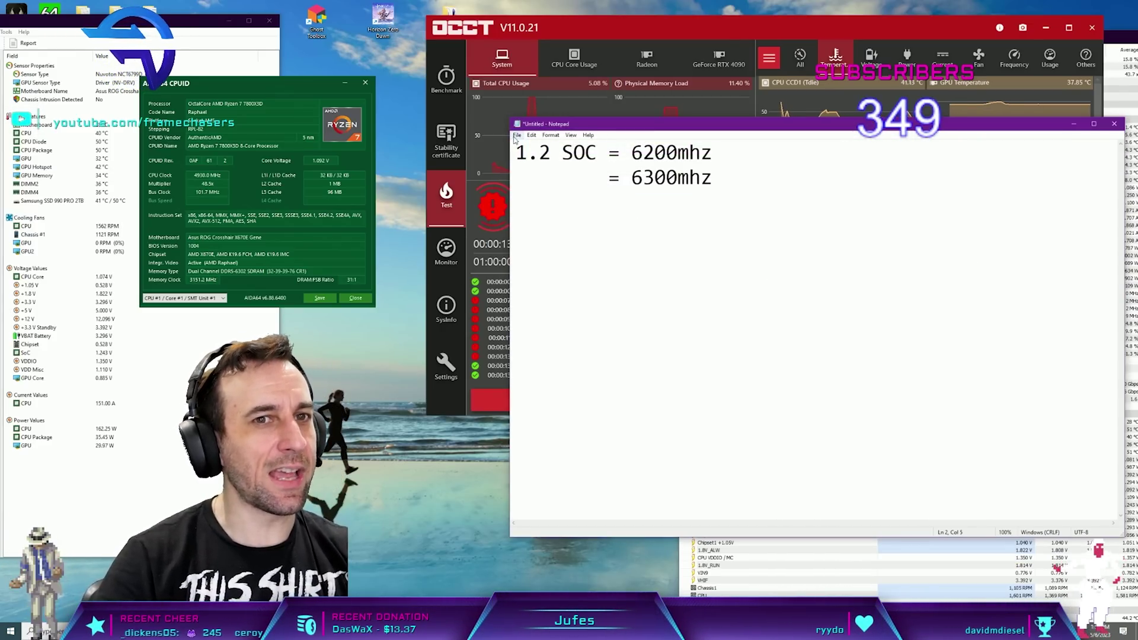
# - Save the note to the Desktop as a text document named "SOC bench"
pyautogui.click(517, 135)
pyautogui.click(551, 185)
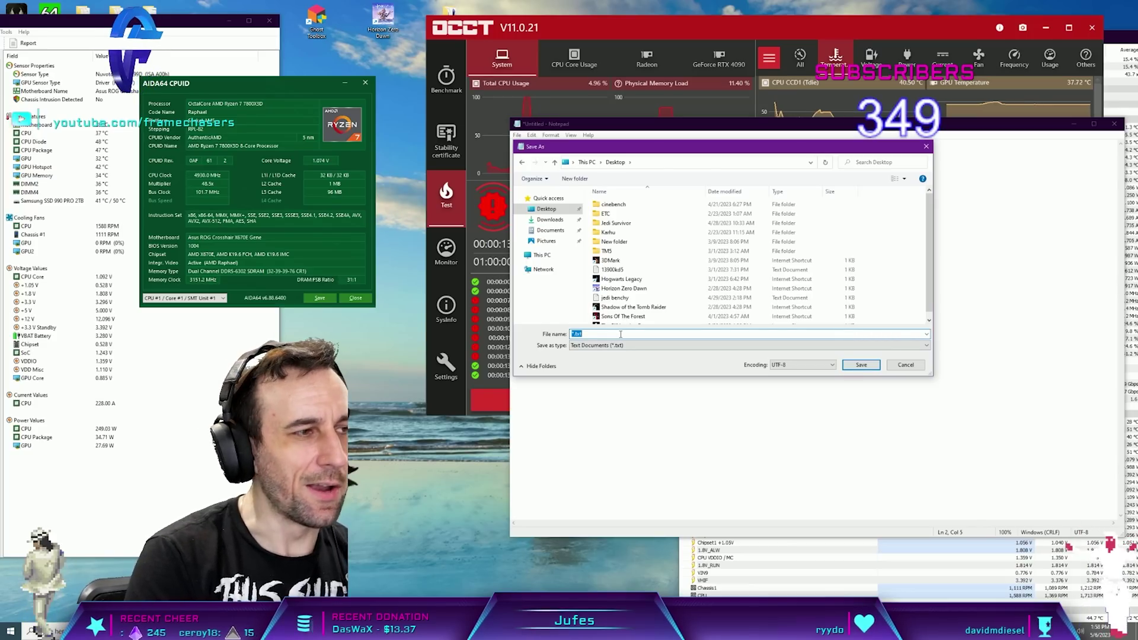
pyautogui.write('SO')
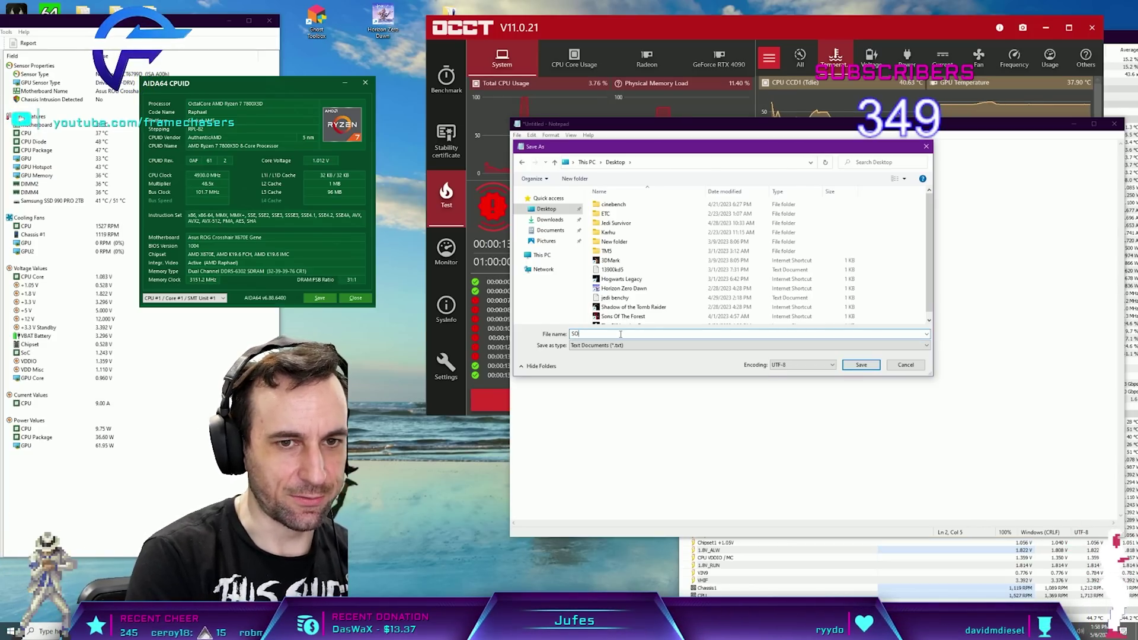
pyautogui.write('C bench')
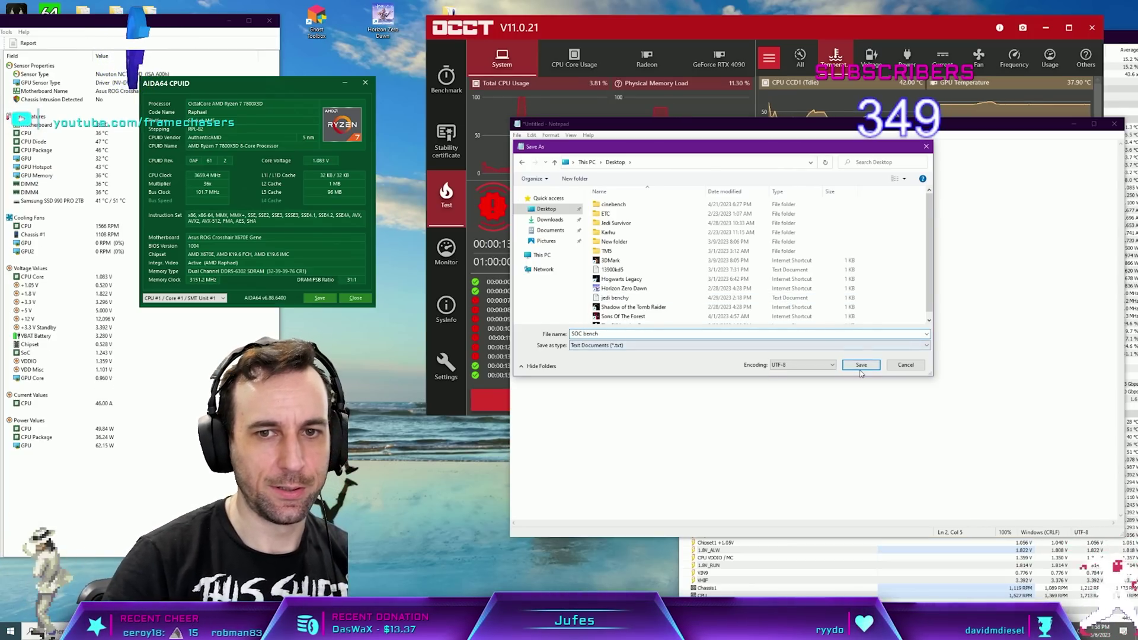
pyautogui.press('Return')
# - Launch HWiNFO64 in sensors-only mode, closing OCCT's last known status report and moving the OCCT window aside
pyautogui.hotkey('shift', 'Right')
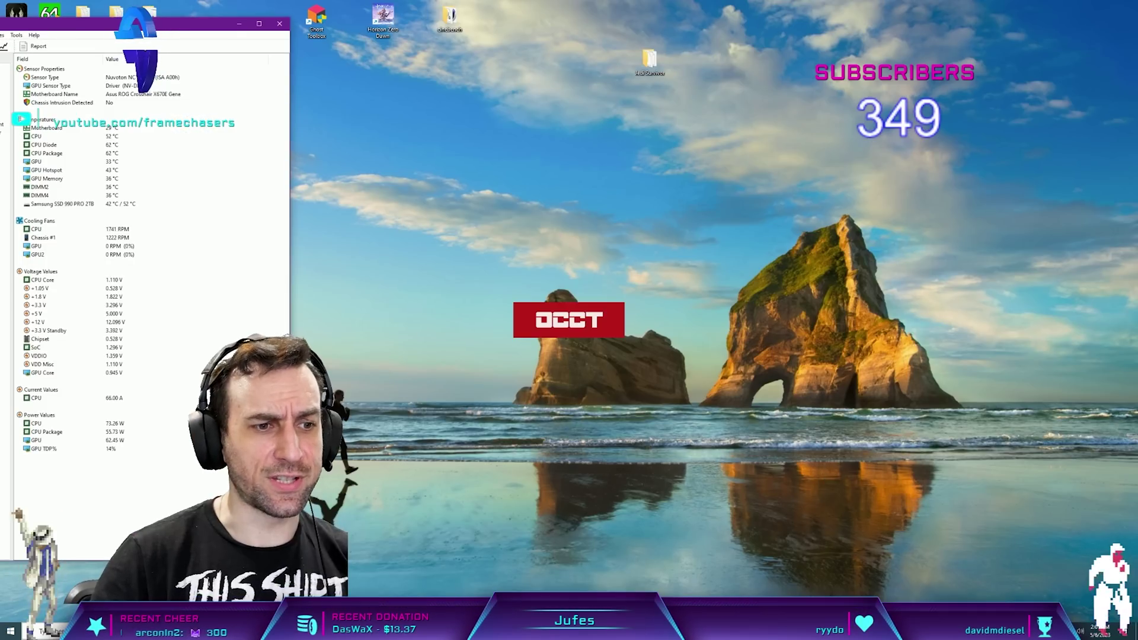
pyautogui.write('hwinfo')
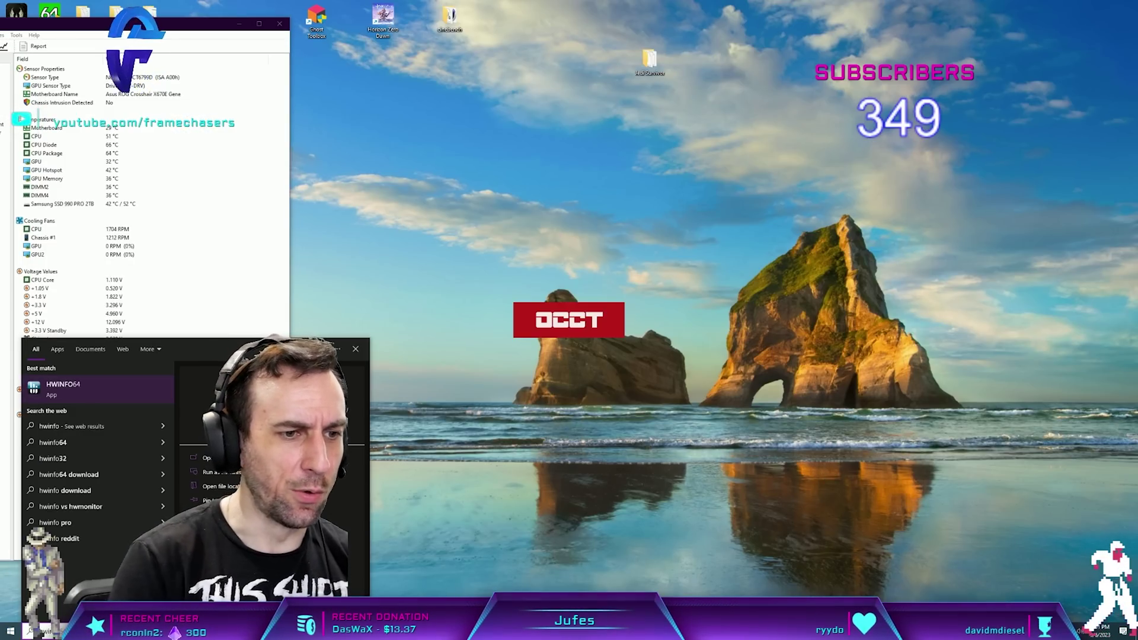
pyautogui.click(127, 389)
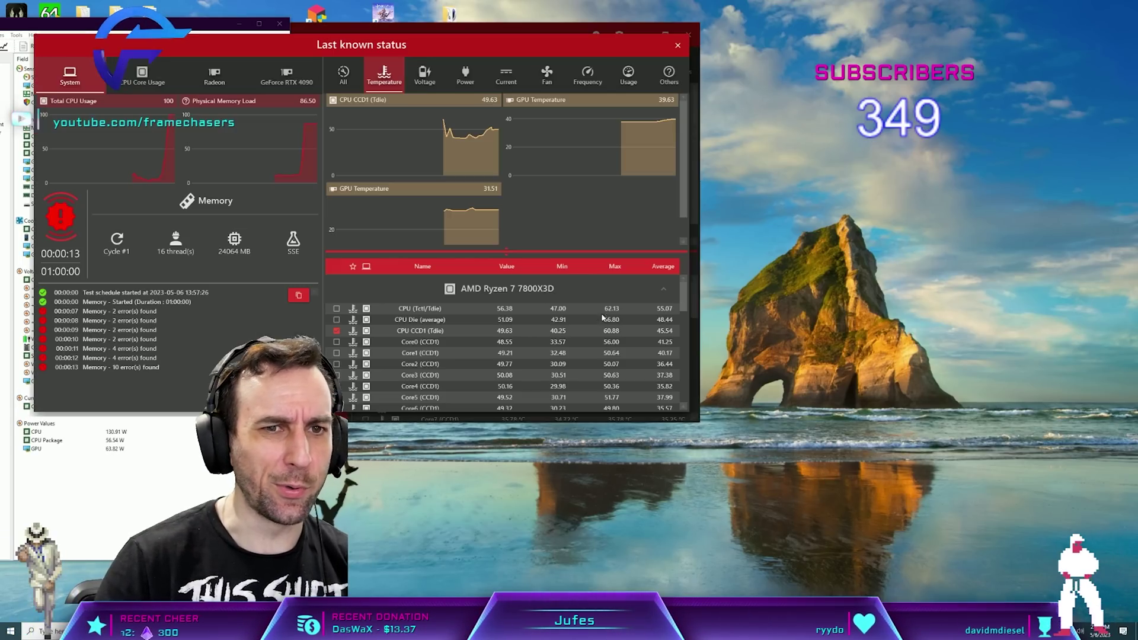
pyautogui.click(676, 45)
pyautogui.moveTo(373, 39); pyautogui.dragTo(922, 51)
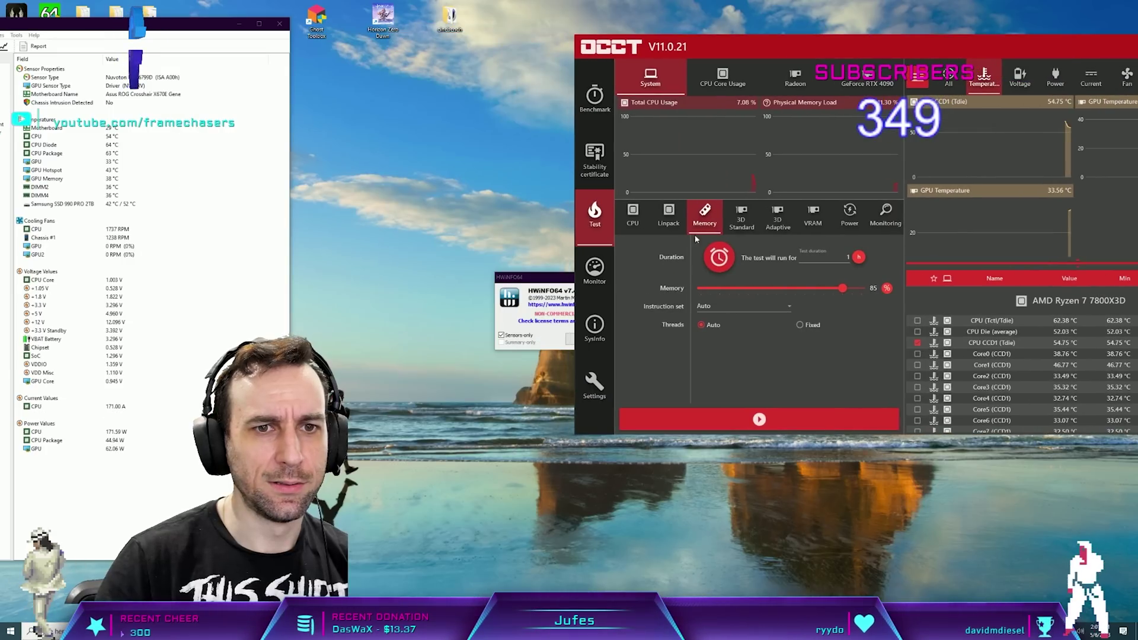
pyautogui.moveTo(554, 277); pyautogui.dragTo(477, 312)
pyautogui.click(508, 375)
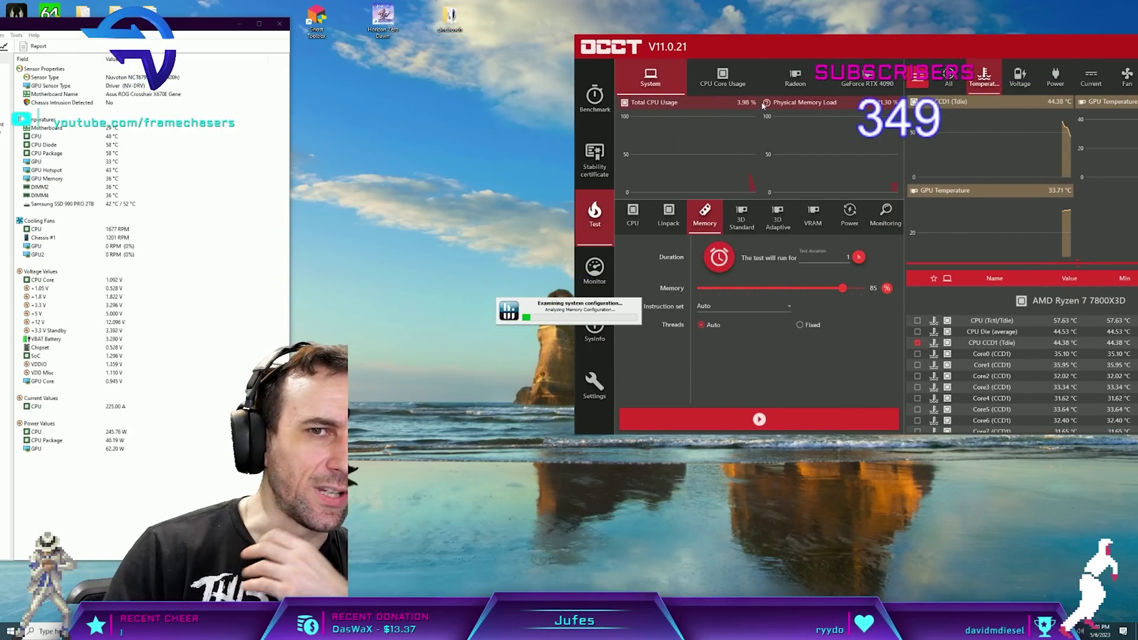
# - Dismiss the HWiNFO64 update notice and arrange the sensor status window beside OCCT
pyautogui.moveTo(773, 44); pyautogui.dragTo(762, 24)
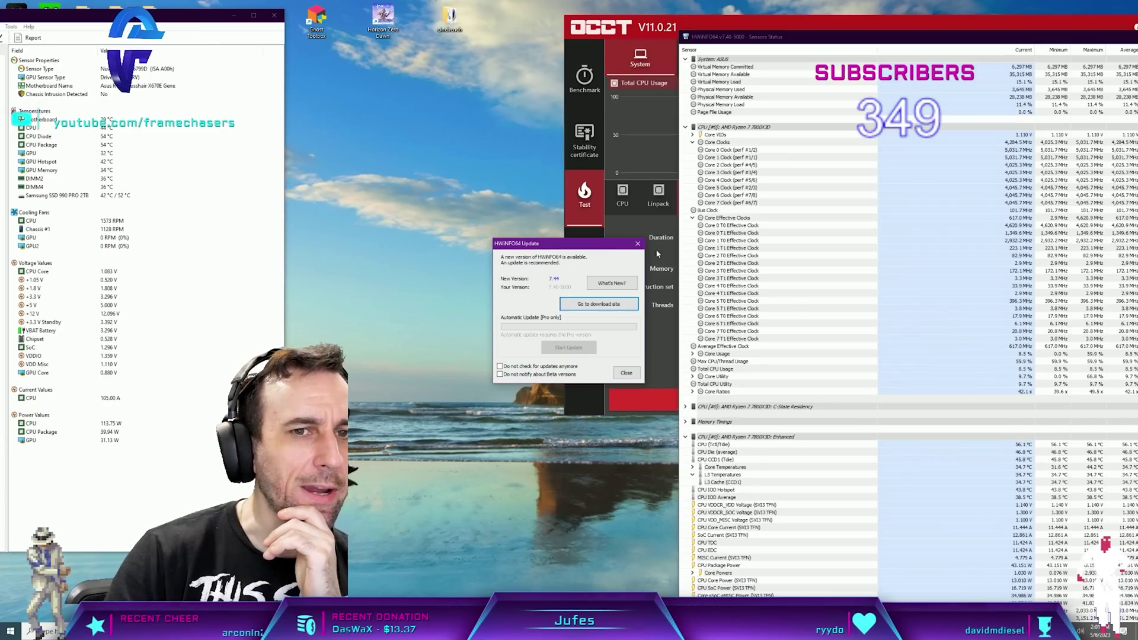
pyautogui.click(638, 243)
pyautogui.moveTo(839, 38); pyautogui.dragTo(313, 34)
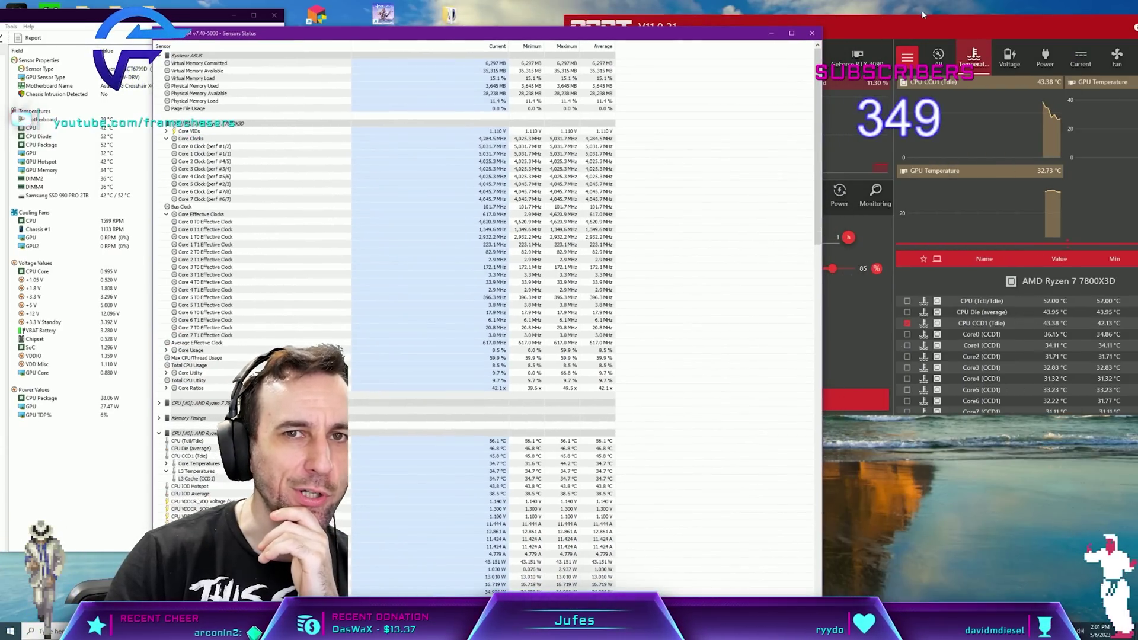
pyautogui.click(922, 14)
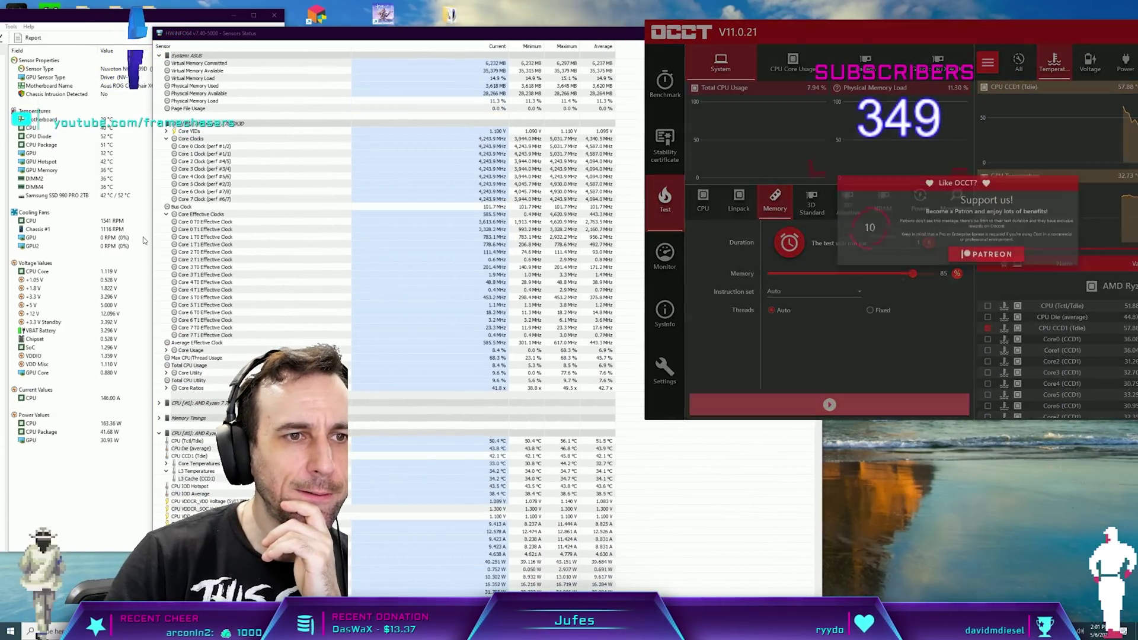
pyautogui.moveTo(291, 34); pyautogui.dragTo(347, 37)
# - Open the AIDA64 CPUID window and arrange it between the AIDA64 sensor list and the HWiNFO64 sensor window
pyautogui.click(104, 121)
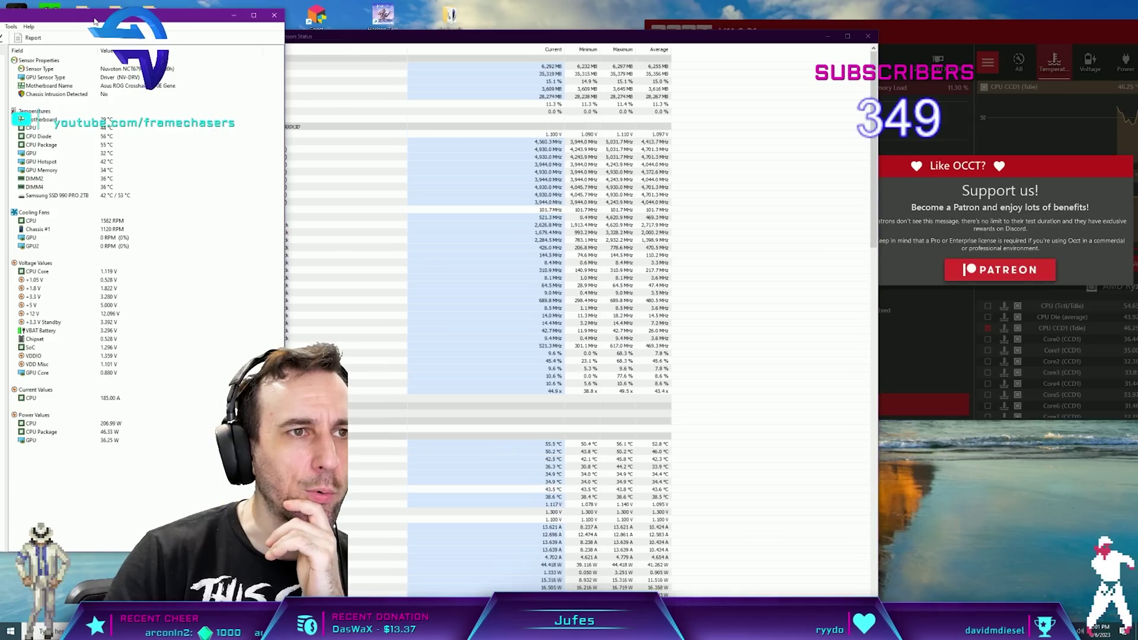
pyautogui.click(12, 27)
pyautogui.click(127, 149)
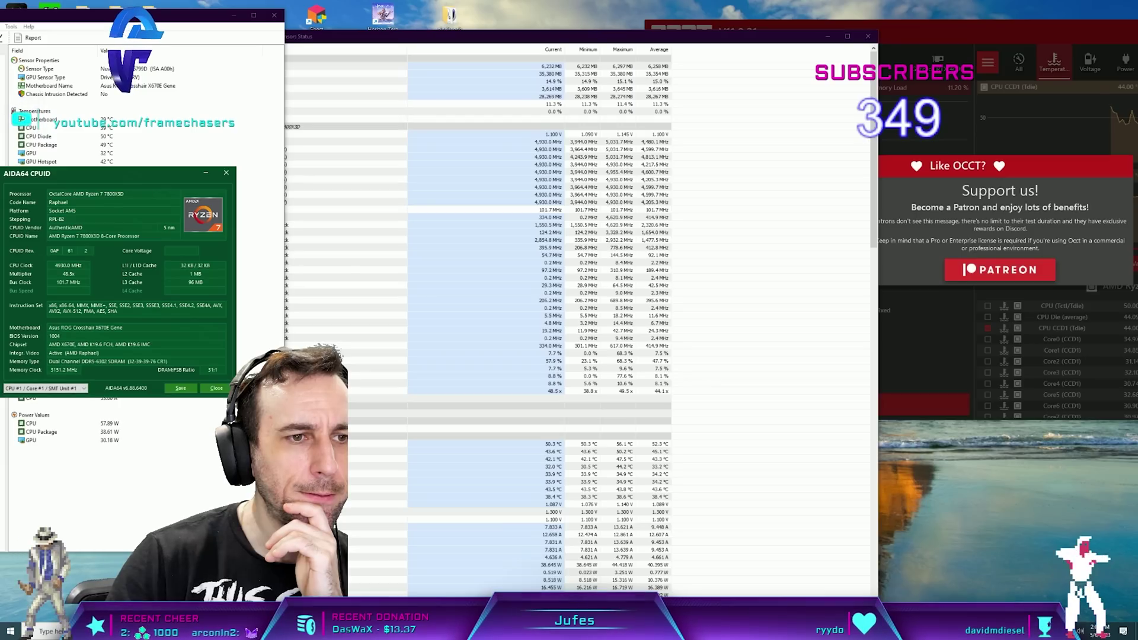
pyautogui.moveTo(99, 178); pyautogui.dragTo(277, 46)
pyautogui.moveTo(157, 23); pyautogui.dragTo(138, 17)
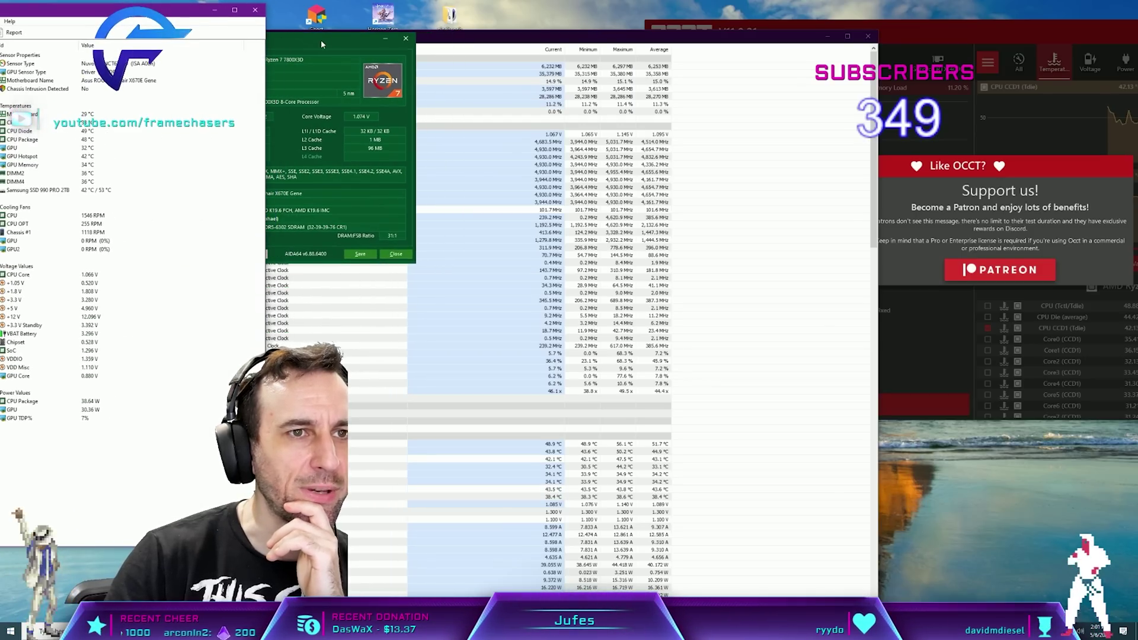
pyautogui.moveTo(326, 36); pyautogui.dragTo(303, 29)
pyautogui.moveTo(443, 37); pyautogui.dragTo(636, 39)
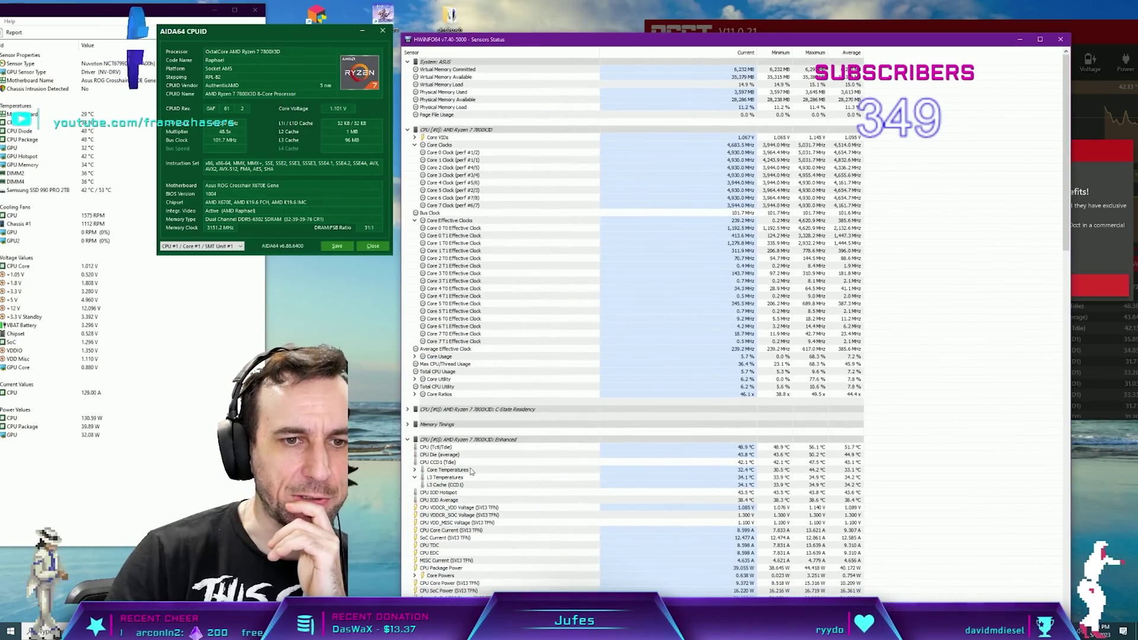
# - Highlight the CPU SOC voltage row in HWiNFO64 to check it, then bring OCCT back to the front
pyautogui.scroll(-17, 503, 492)
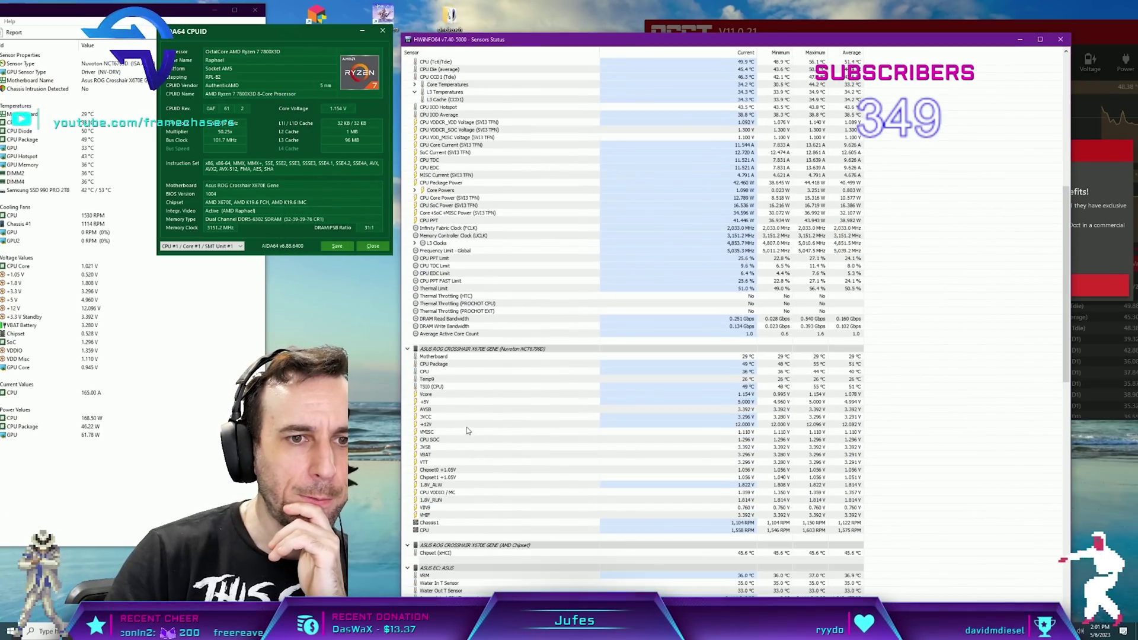
pyautogui.click(496, 440)
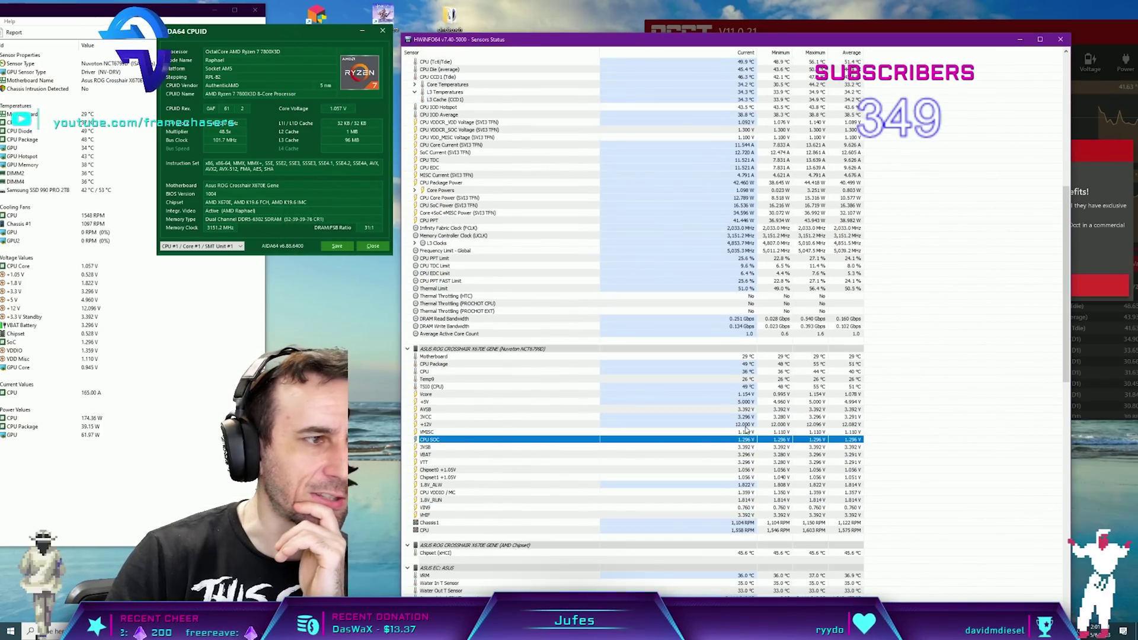
pyautogui.click(1098, 170)
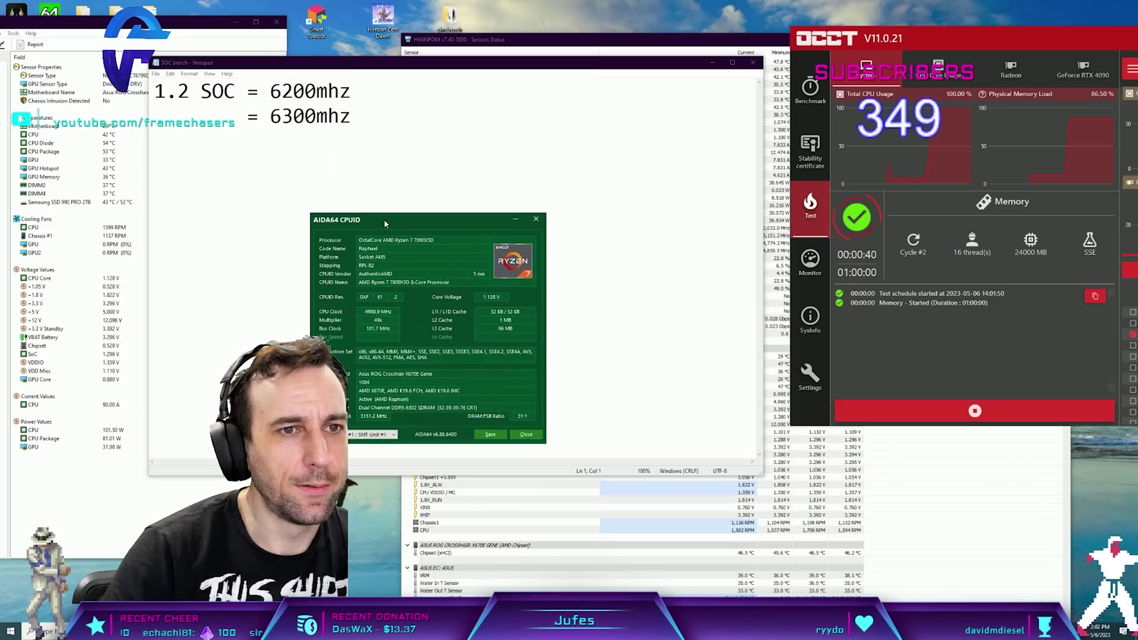
# - Move the AIDA64 CPUID window over OCCT and label the 6300mhz line in the notes as 1.3 SOC
pyautogui.moveTo(393, 217); pyautogui.dragTo(976, 34)
pyautogui.click(175, 121)
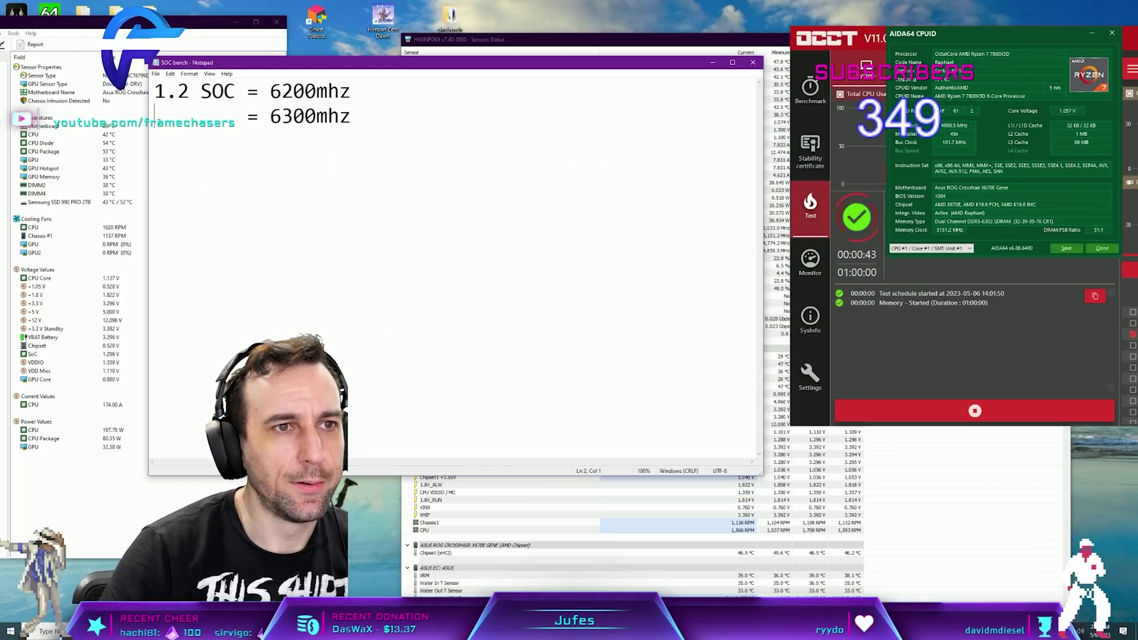
pyautogui.write('1.3')
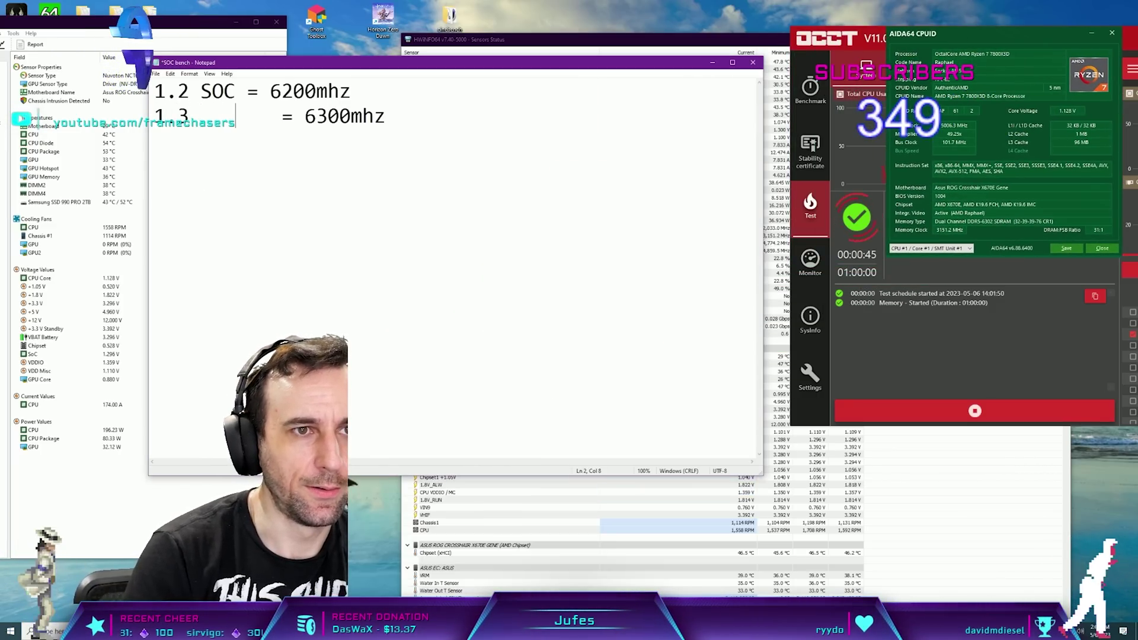
pyautogui.press('Left')
pyautogui.write('SOC')
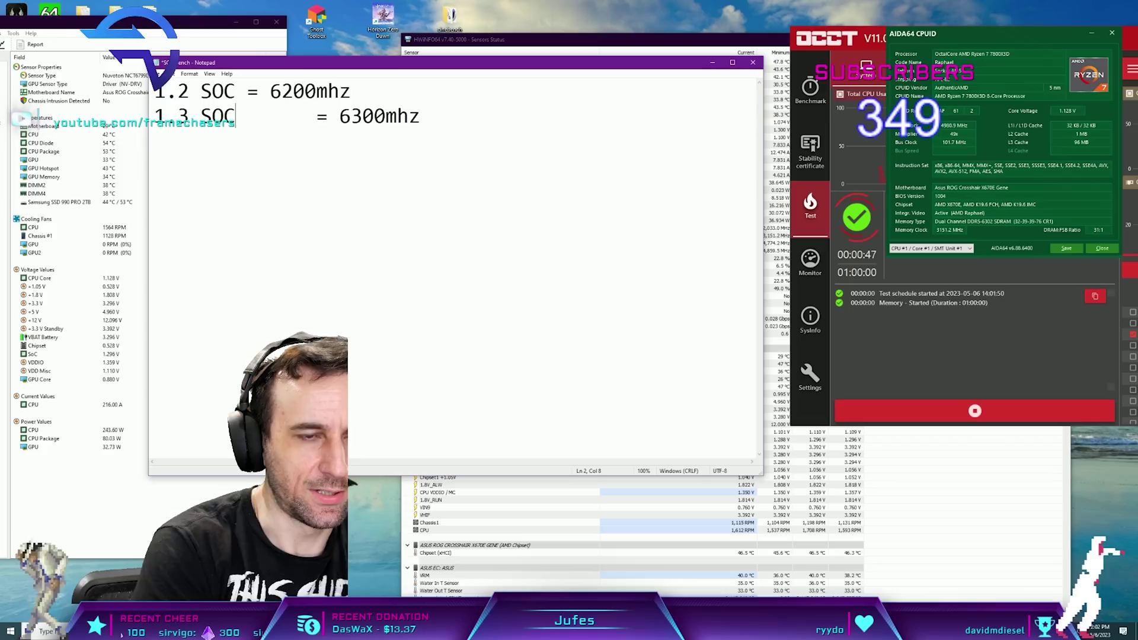
# - Remove the extra spaces before the equals sign so the 1.3 SOC line aligns with the line above
pyautogui.press('Delete')
pyautogui.press('Delete')
pyautogui.press('Delete')
pyautogui.press('Delete')
pyautogui.press('Delete')
pyautogui.press('Delete')
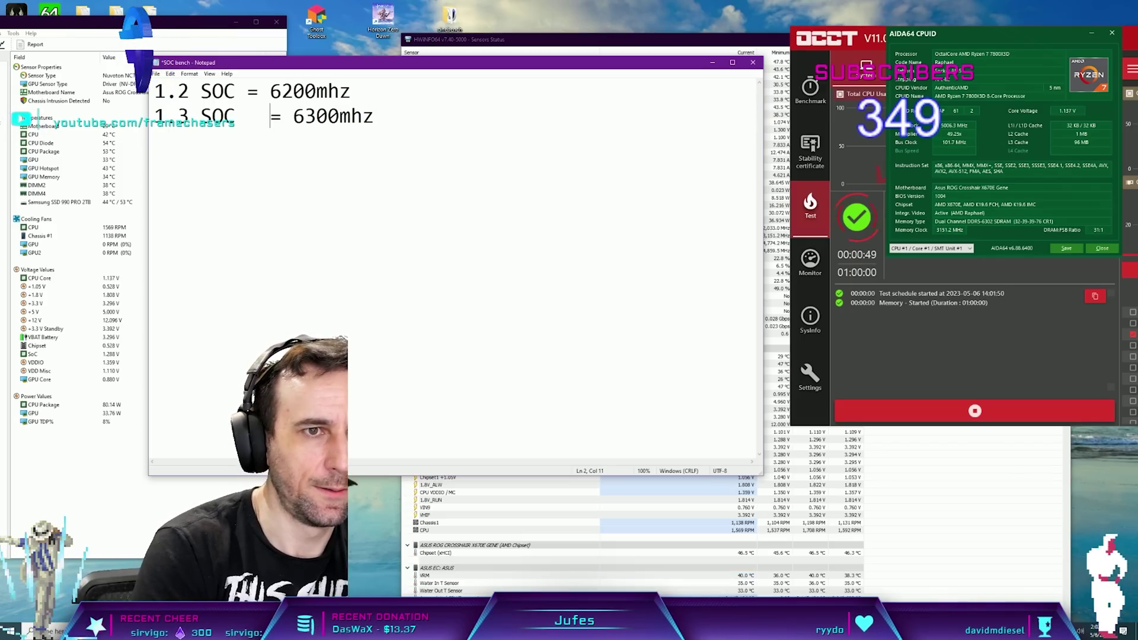
pyautogui.press('Right')
pyautogui.write('0')
pyautogui.press('Delete')
pyautogui.press('BackSpace')
pyautogui.press('Right')
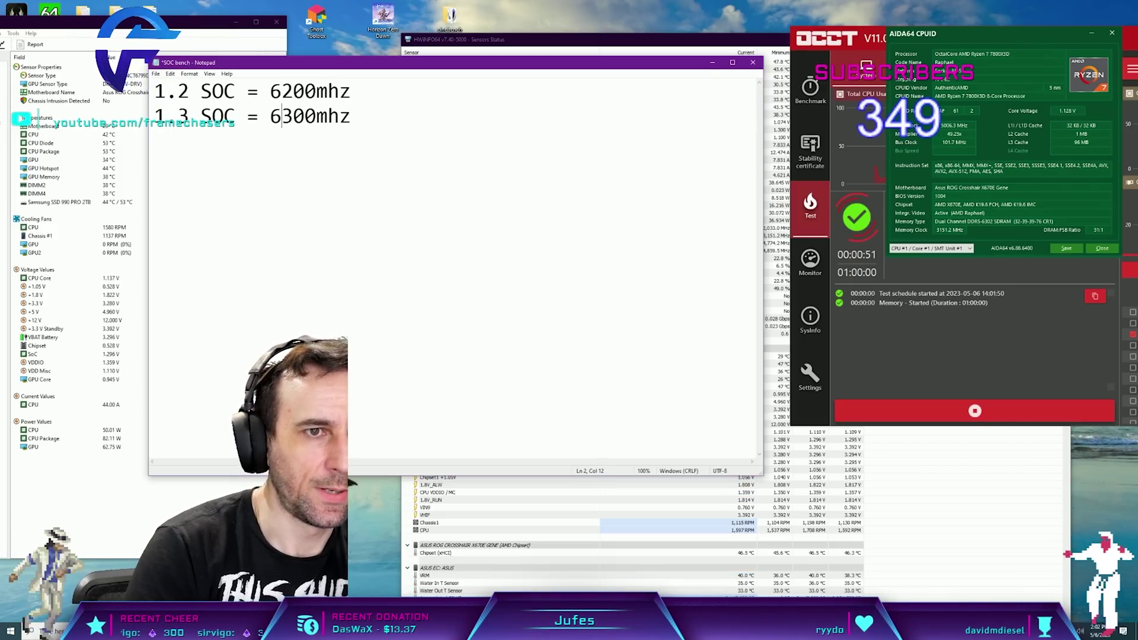
# - Start a third line in the notes reading "1.41 SOC ="
pyautogui.press('End')
pyautogui.press('Return')
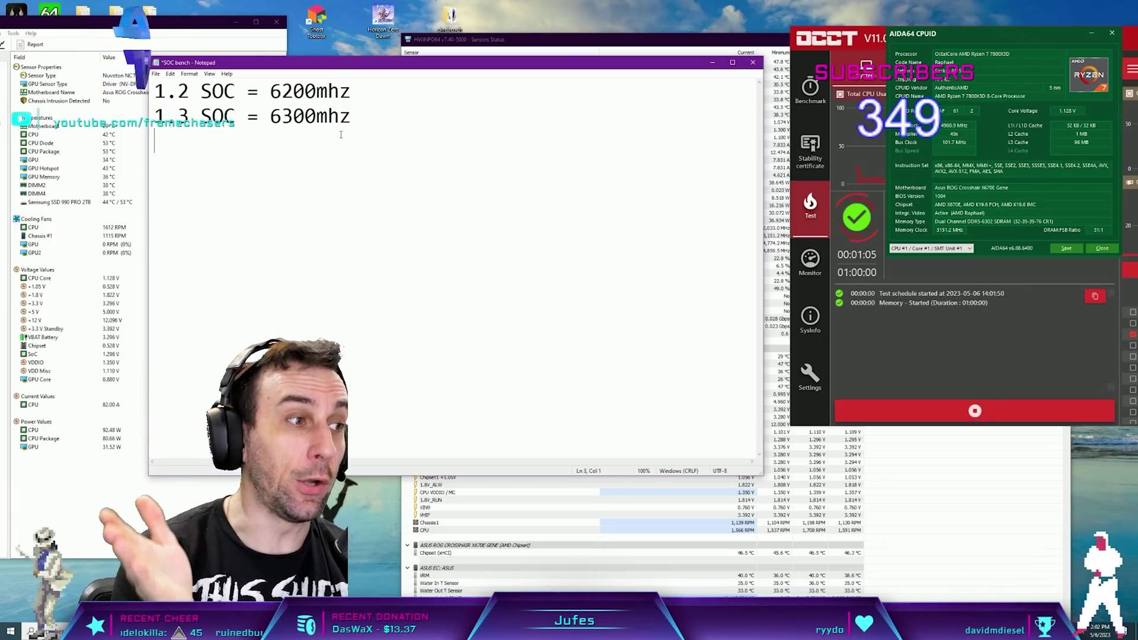
pyautogui.write('1.41')
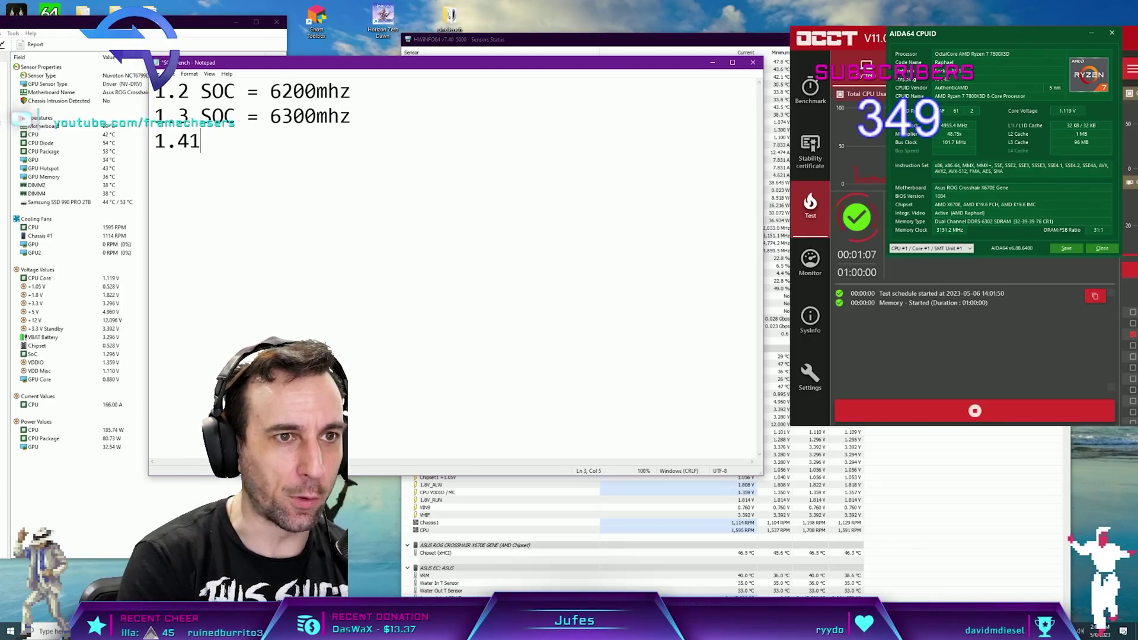
pyautogui.write(' SOC =')
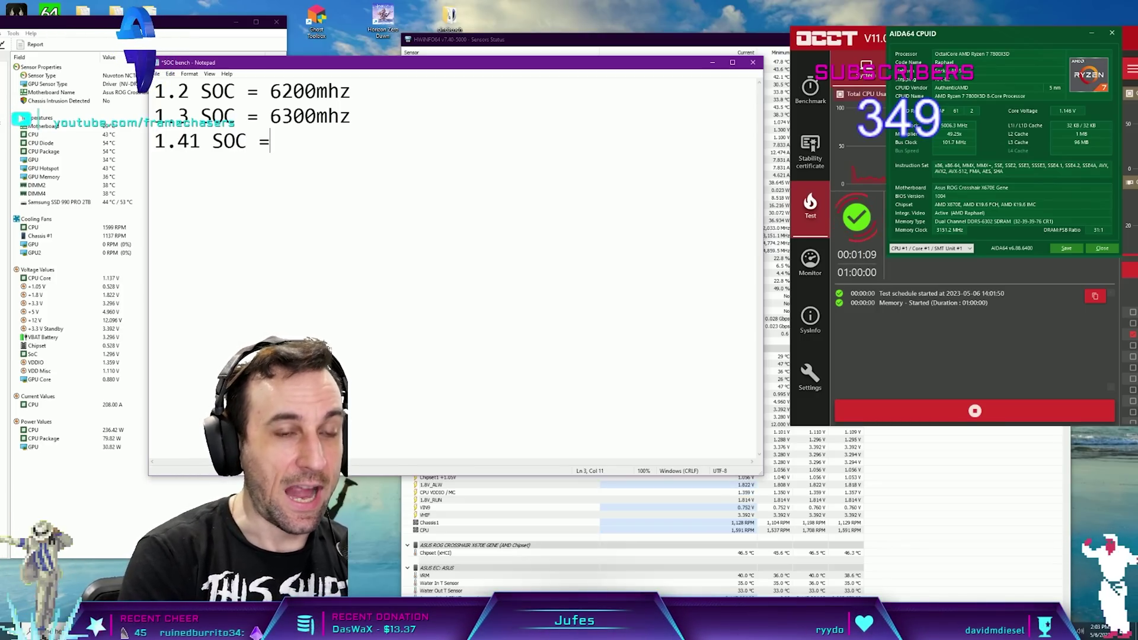
# - Add a space before SOC in the first two lines for alignment, and complete the 1.41 SOC line with 6400mhz
pyautogui.click(212, 141)
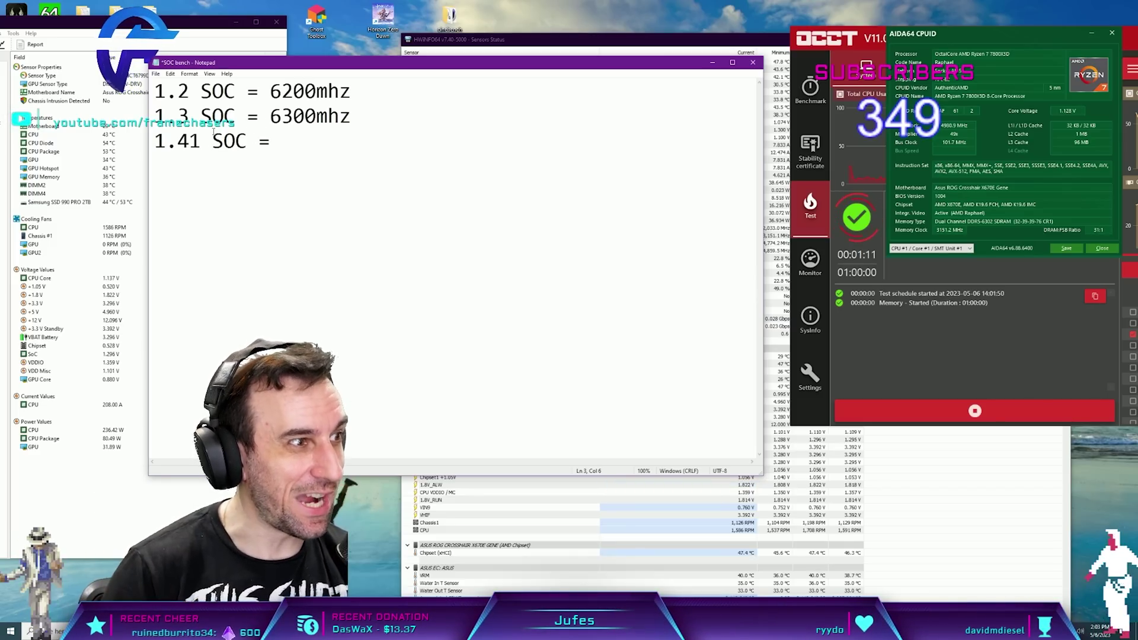
pyautogui.click(200, 116)
pyautogui.click(201, 92)
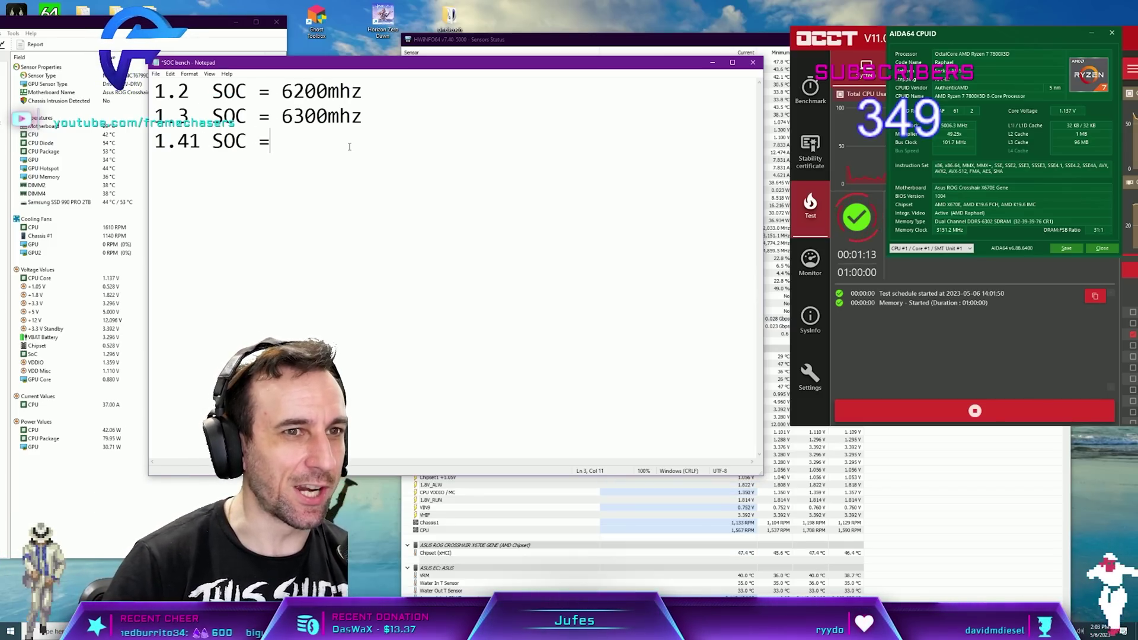
pyautogui.click(348, 144)
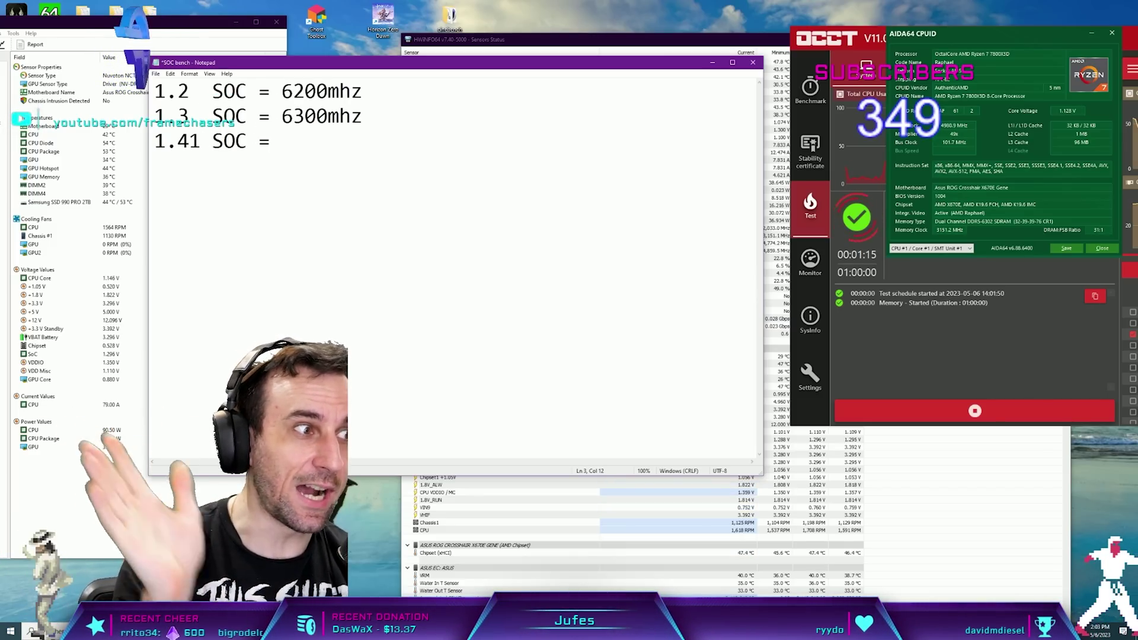
pyautogui.write('6400mhz')
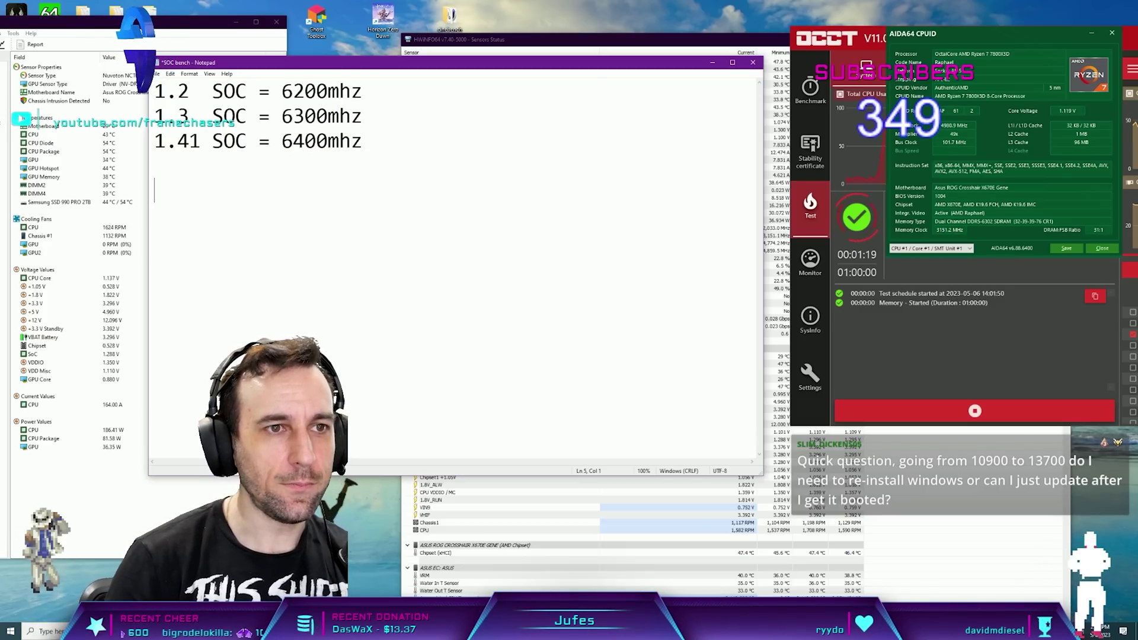
pyautogui.click(188, 116)
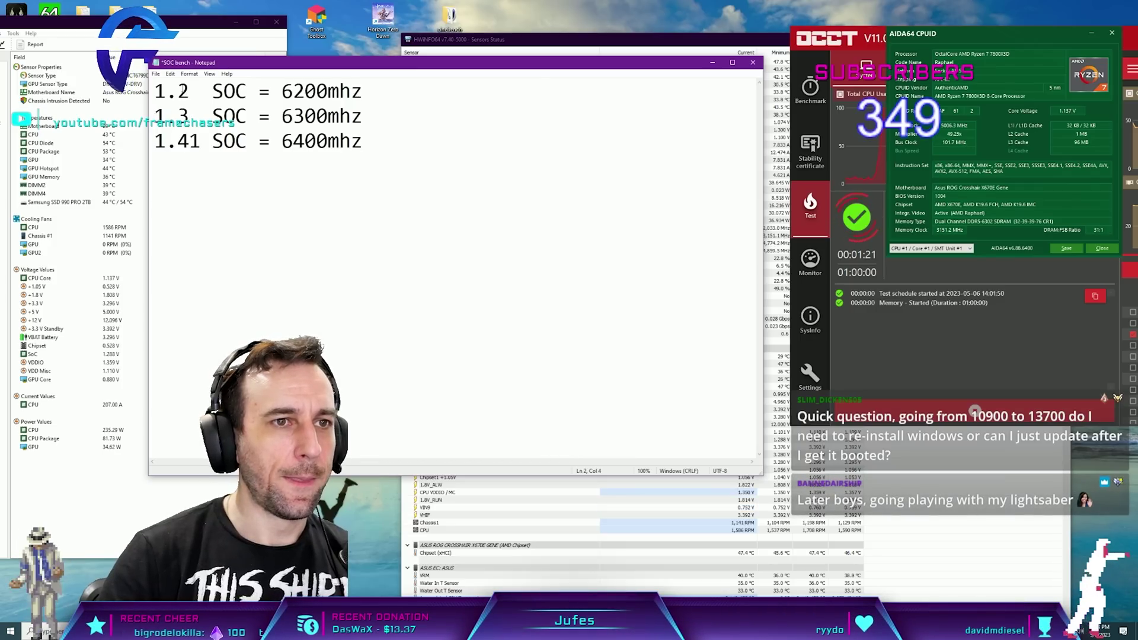
pyautogui.click(157, 90)
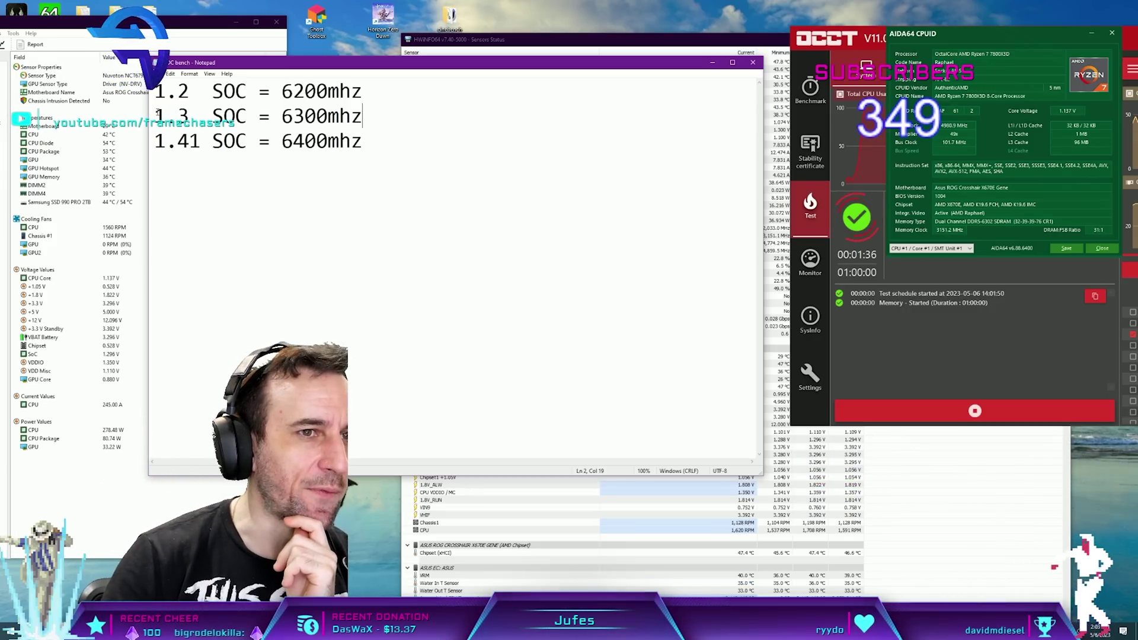
pyautogui.moveTo(157, 113)
pyautogui.mouseDown()
pyautogui.moveTo(398, 122)
pyautogui.moveTo(155, 118)
pyautogui.mouseUp()
pyautogui.click(411, 119)
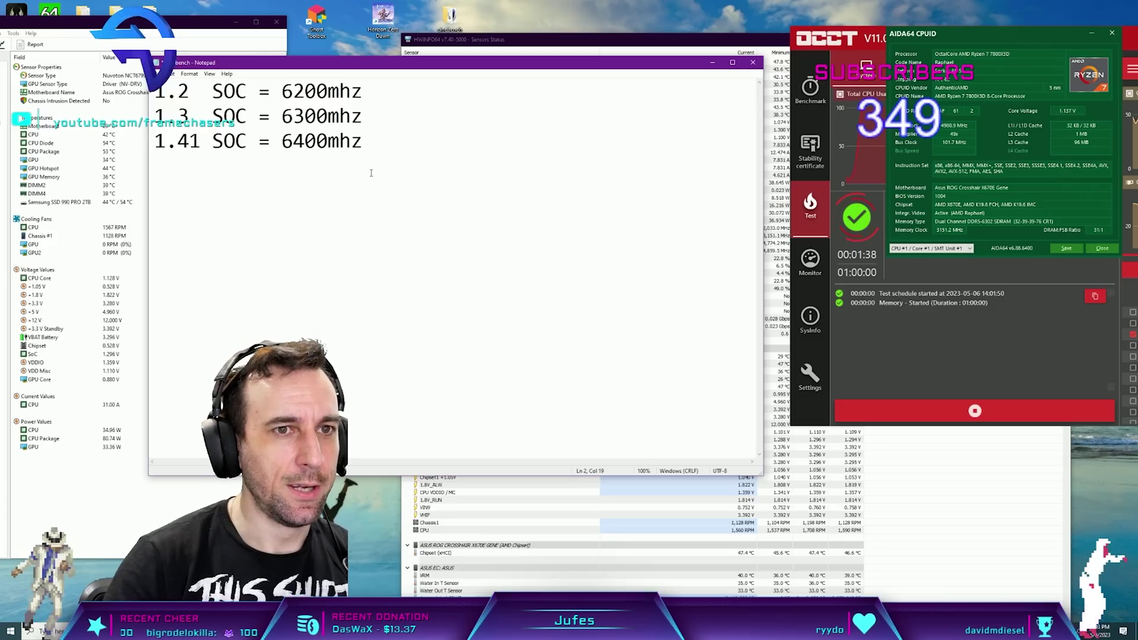
pyautogui.click(388, 140)
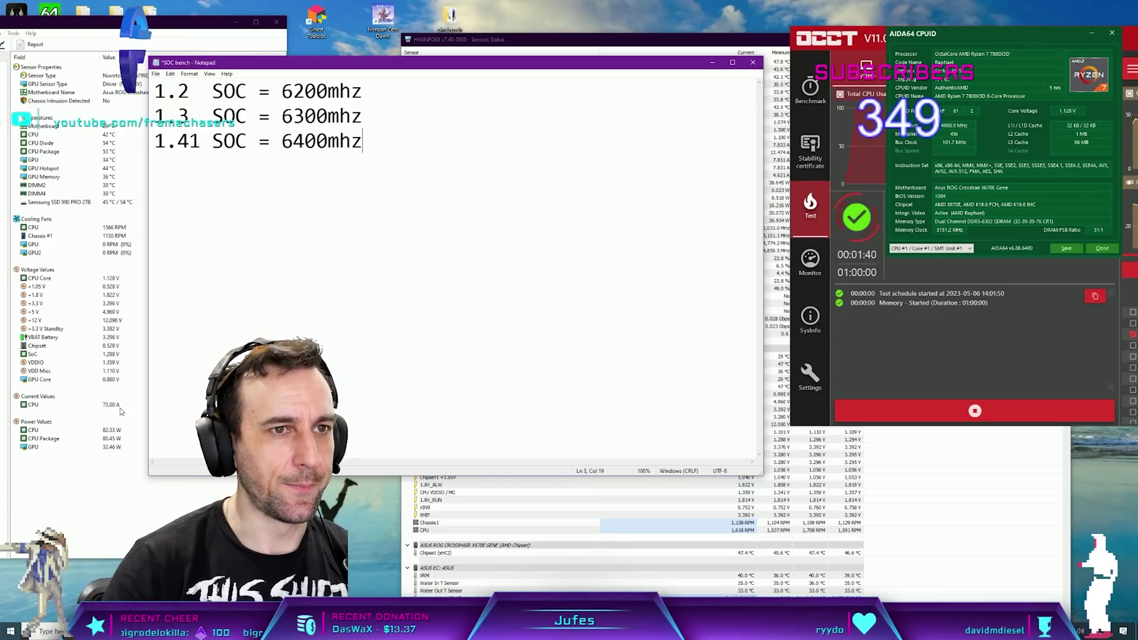
# - Open the calculator, place it beside the note entries, and calculate 1.41 minus 1.28
pyautogui.click(51, 630)
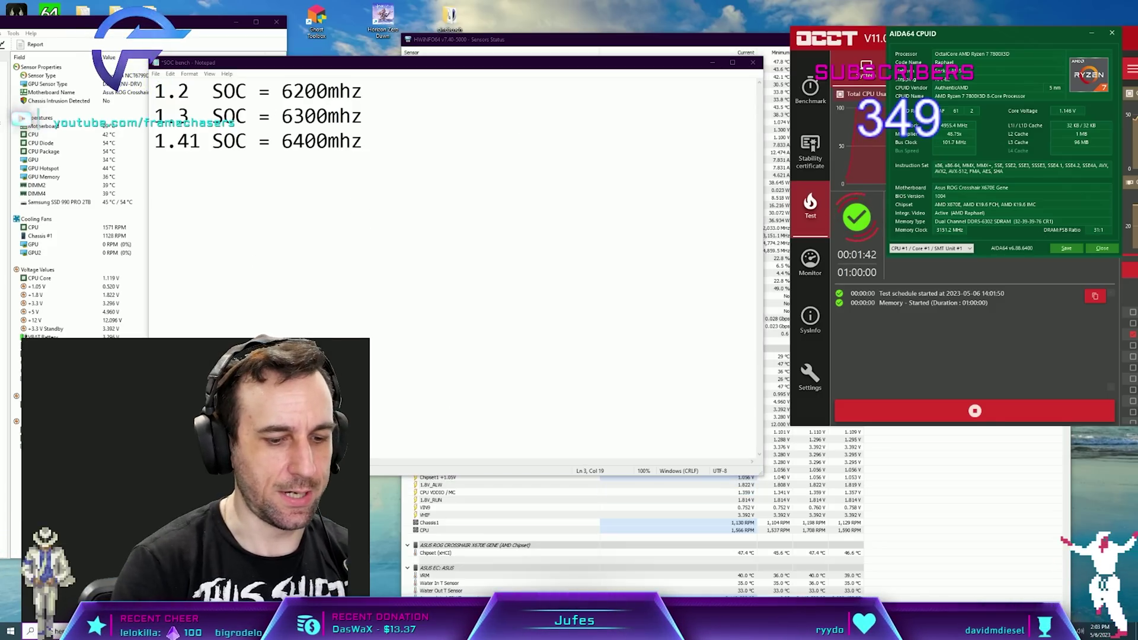
pyautogui.write('calc')
pyautogui.click(108, 388)
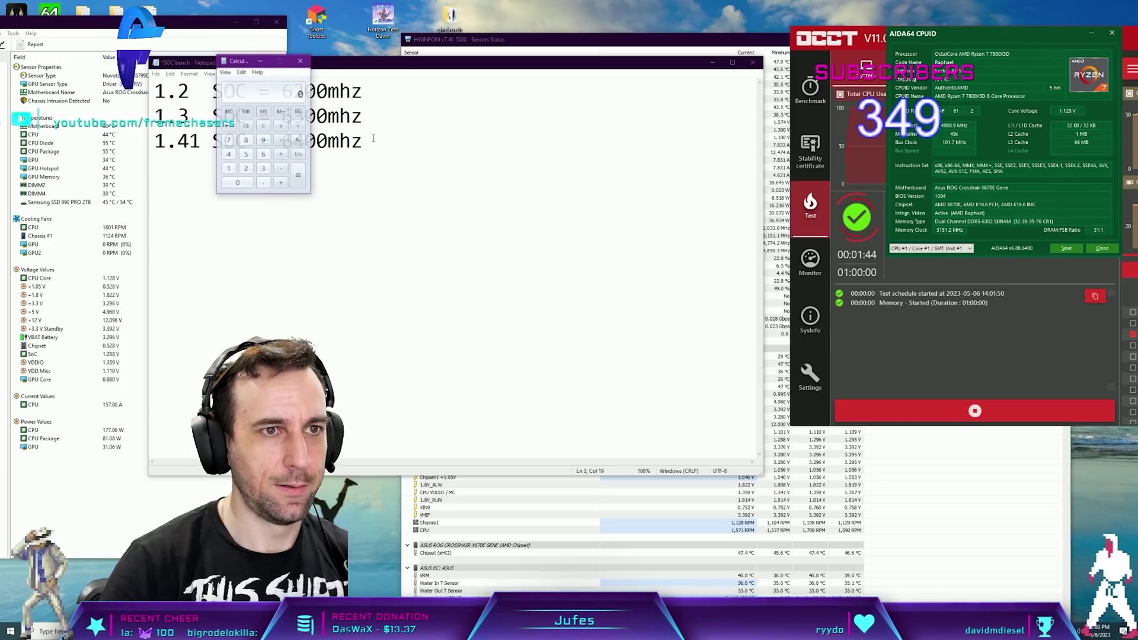
pyautogui.moveTo(261, 60); pyautogui.dragTo(540, 81)
pyautogui.write('1.')
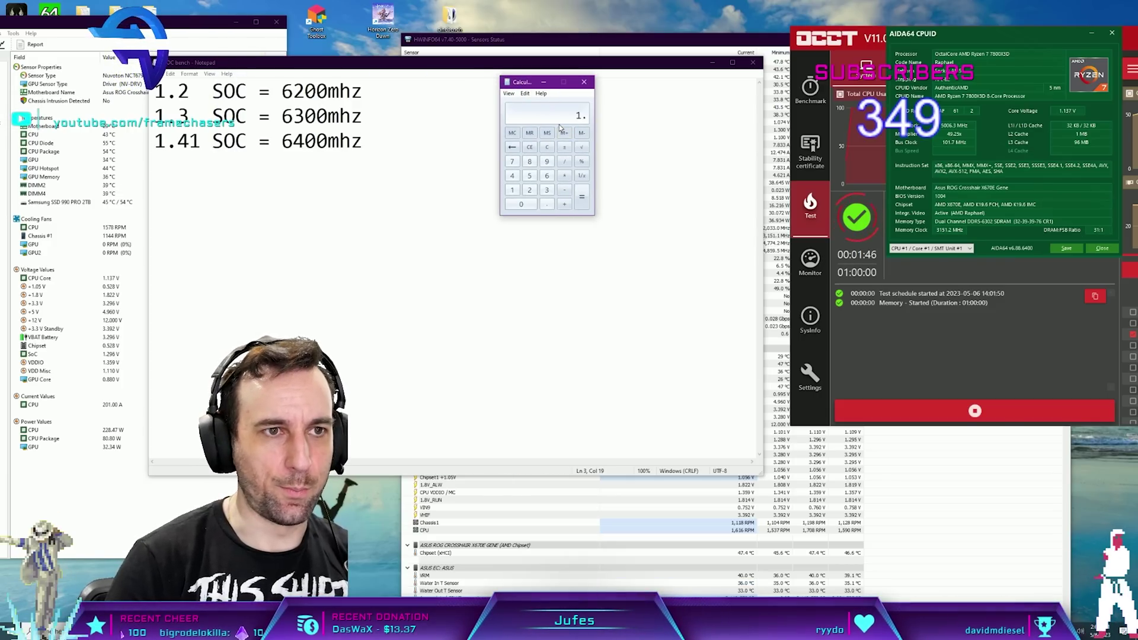
pyautogui.write('41.2')
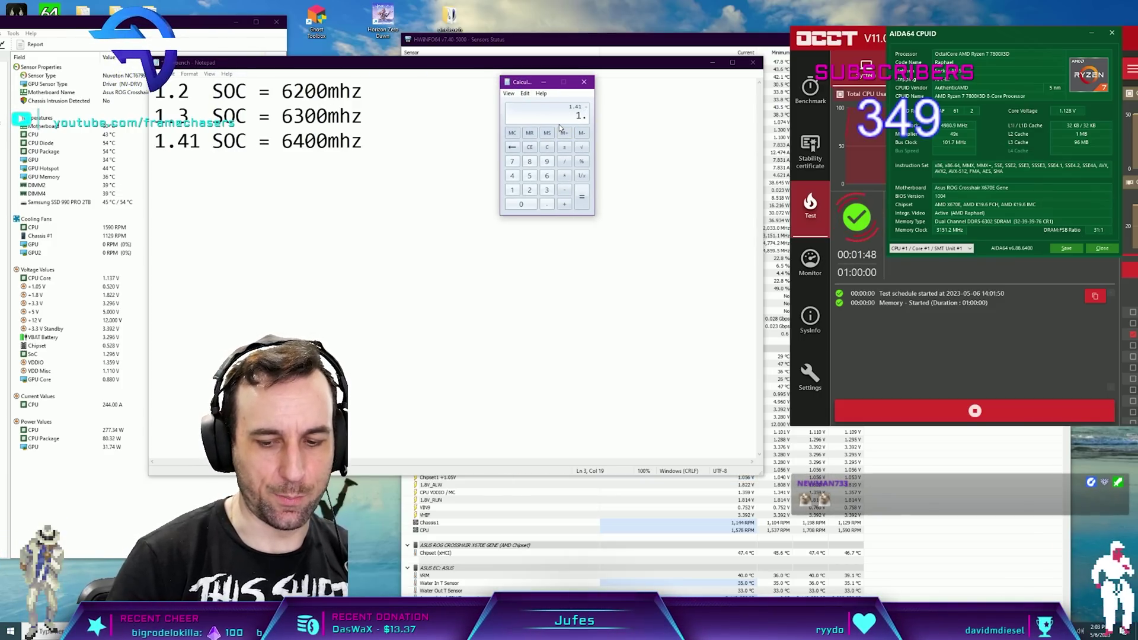
pyautogui.write('8')
pyautogui.press('Return')
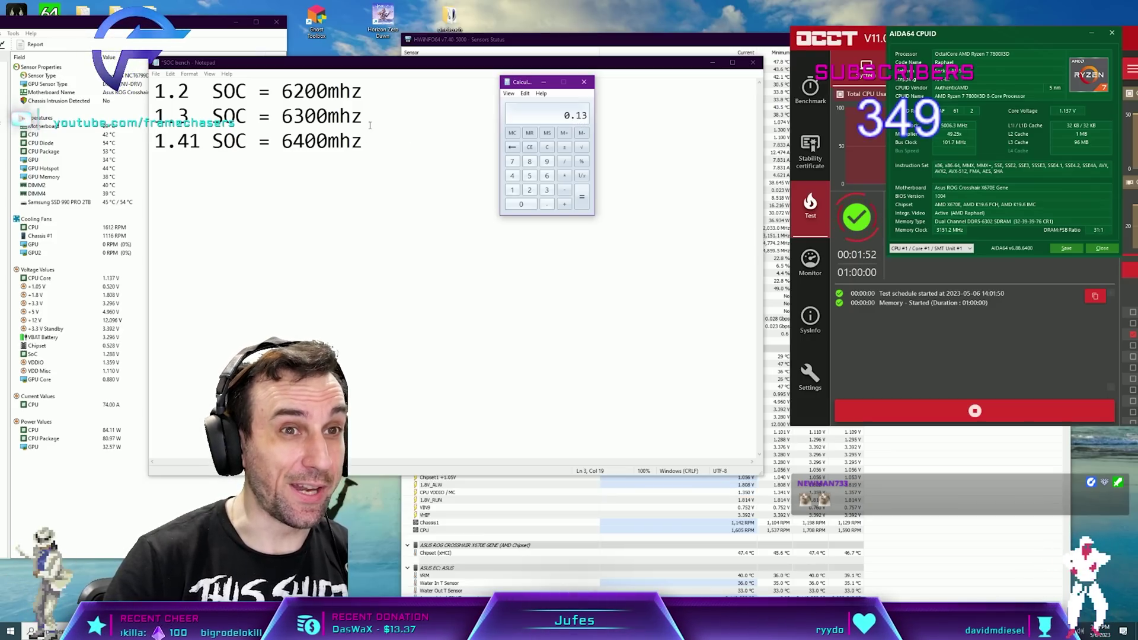
# - Change the 1.3 SOC value to 1.28 and append "+ 0.08" to the 6300mhz line
pyautogui.click(389, 116)
pyautogui.write('+')
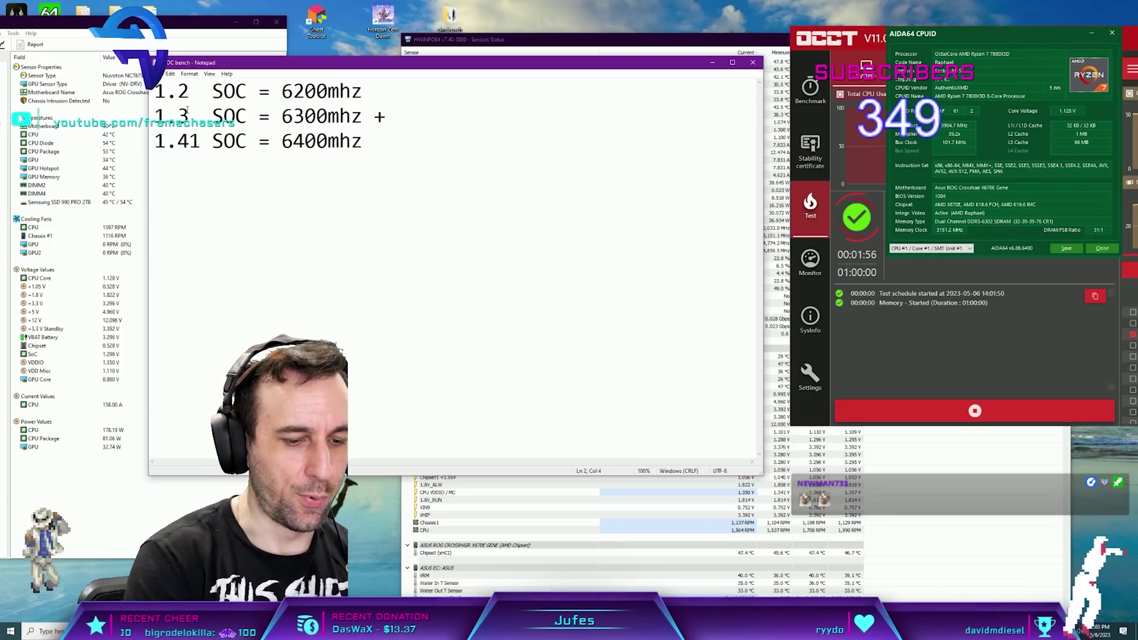
pyautogui.press('BackSpace')
pyautogui.write('28')
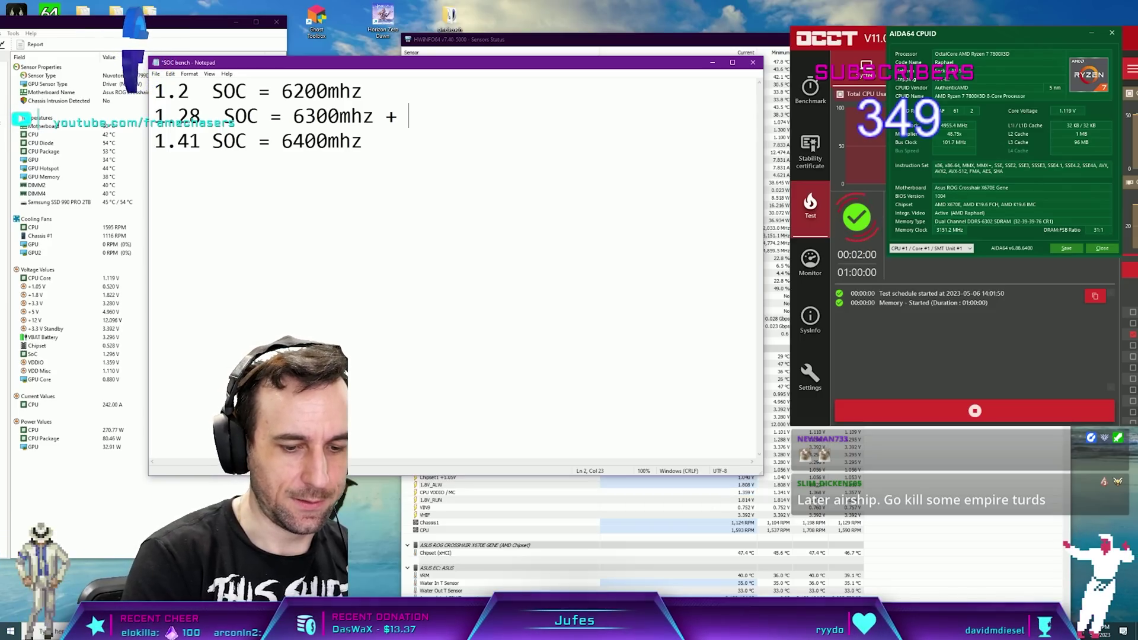
pyautogui.write(' 0.')
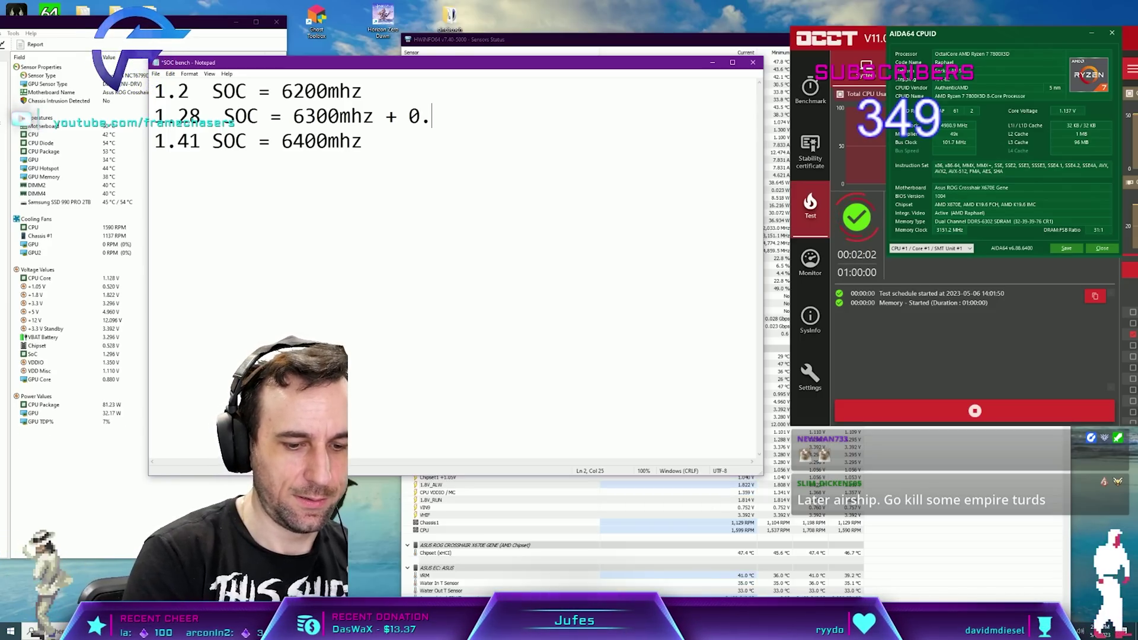
pyautogui.write('08')
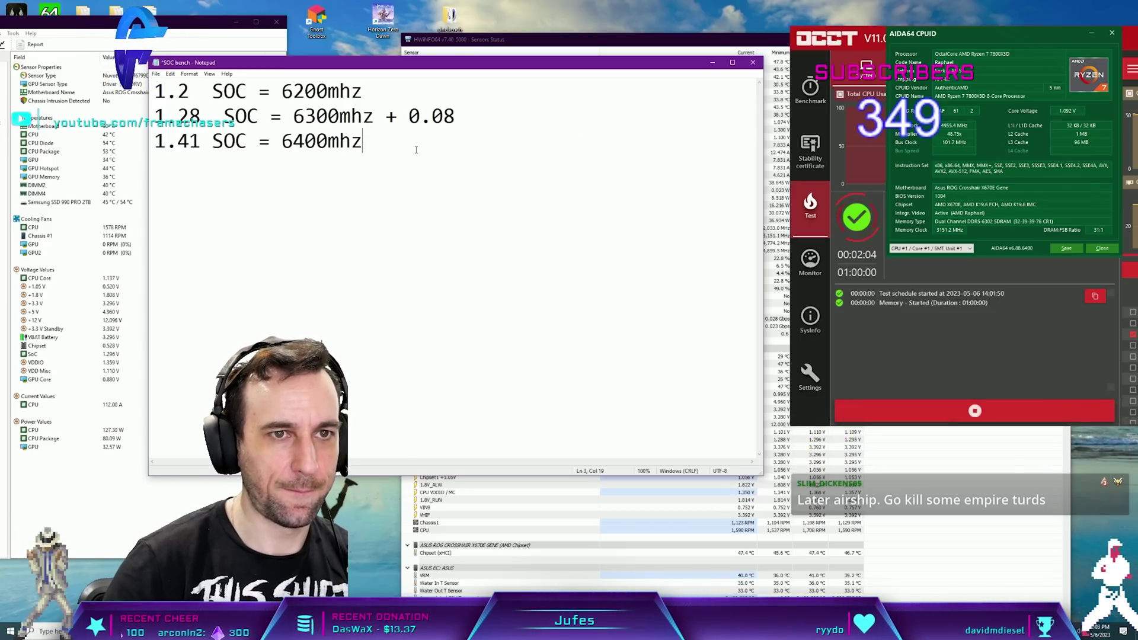
# - Append "+ 0.13" to the 6400mhz line, rechecking the voltage difference in the calculator
pyautogui.write('  + 1')
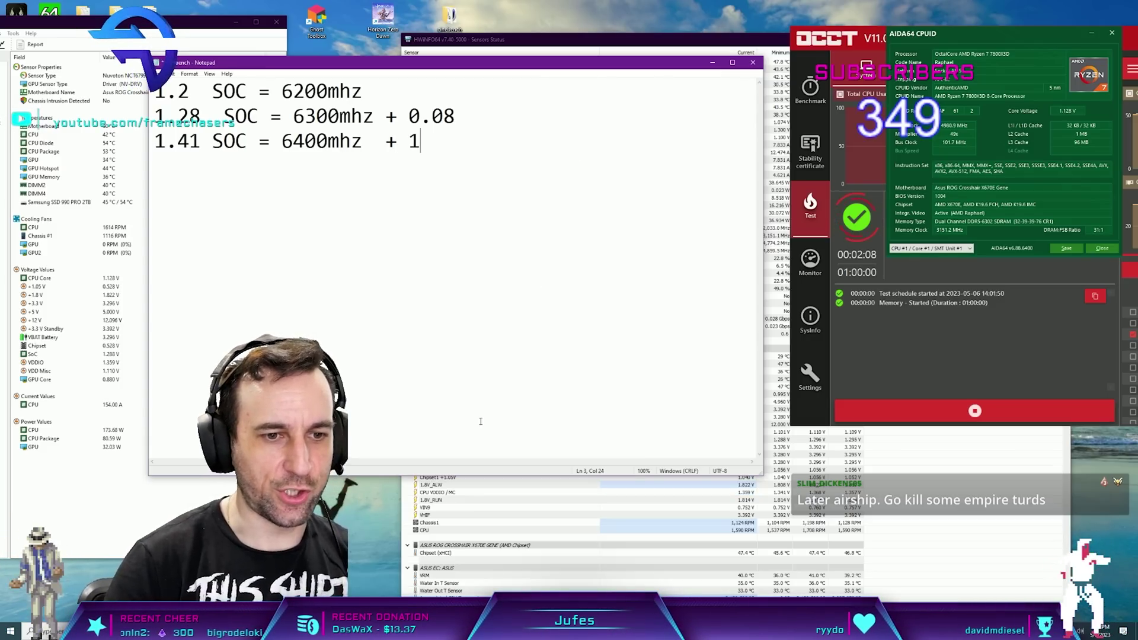
pyautogui.hotkey('alt', 'Tab')
pyautogui.write('1')
pyautogui.hotkey('alt', 'Tab')
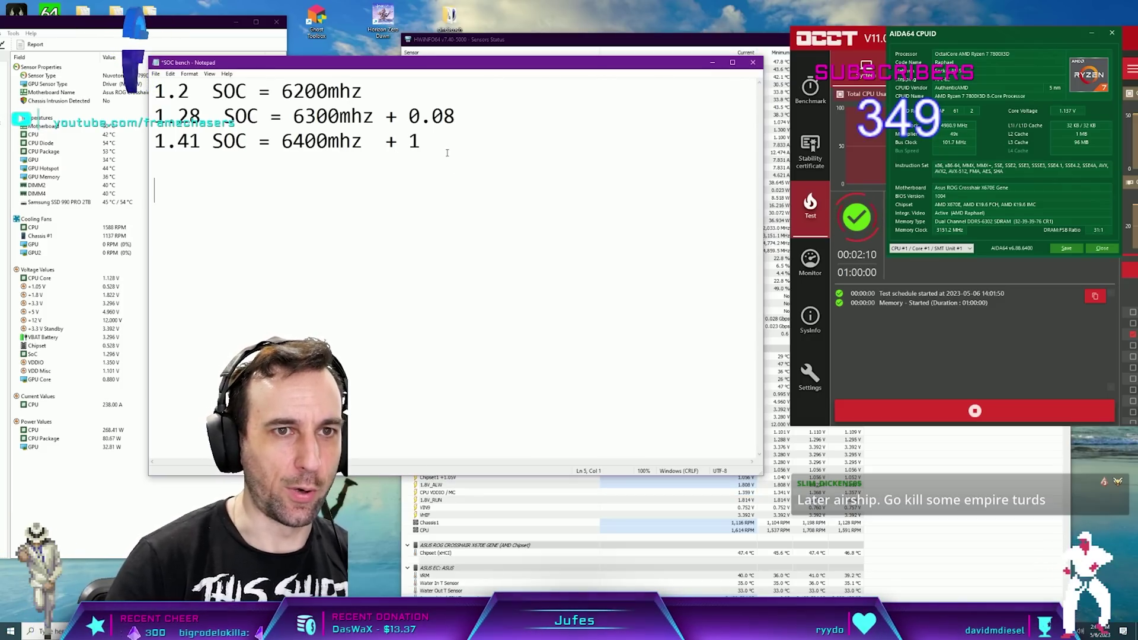
pyautogui.press('BackSpace')
pyautogui.write('0.13')
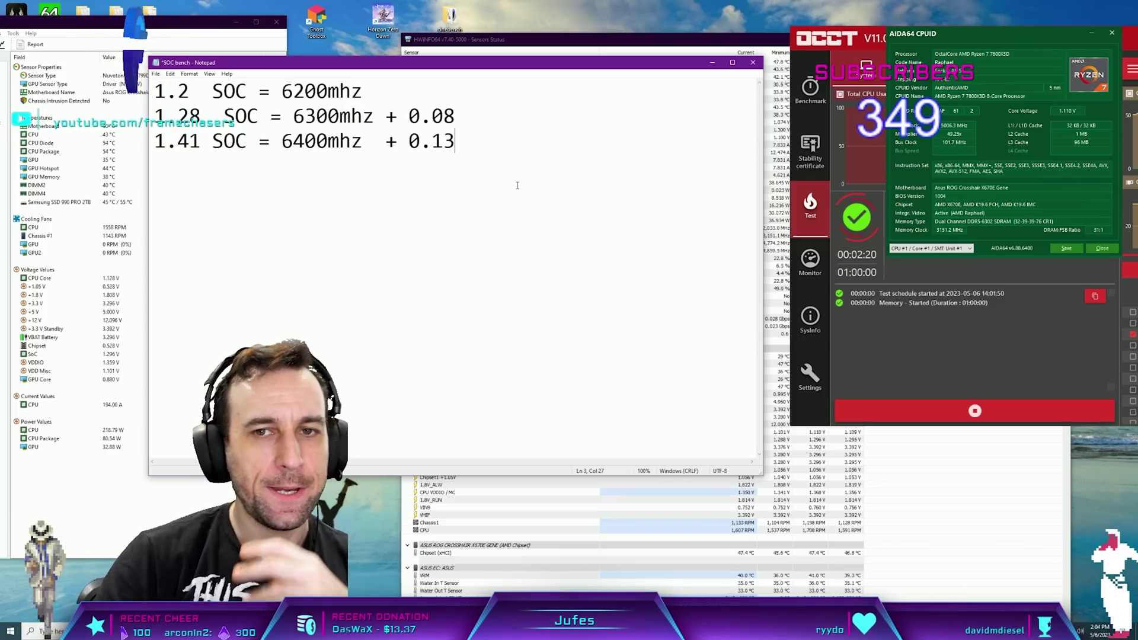
# - Move the AIDA64 CPUID window between the notes and OCCT, and highlight the 1.28 SOC line to review it
pyautogui.moveTo(979, 40); pyautogui.dragTo(842, 57)
pyautogui.click(499, 143)
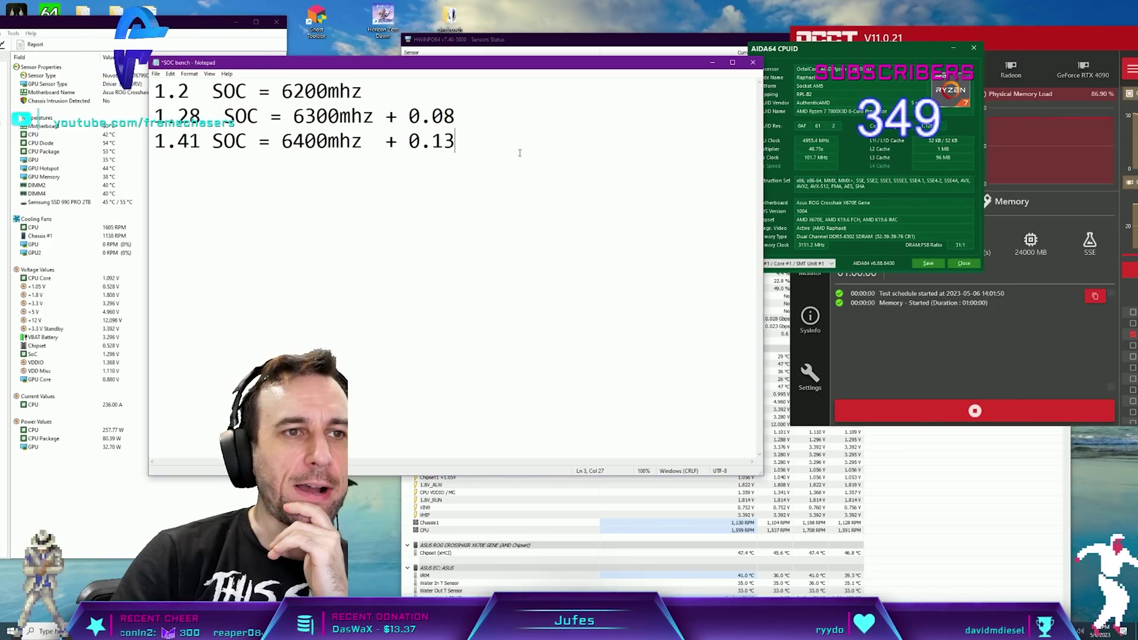
pyautogui.moveTo(455, 116); pyautogui.dragTo(151, 106)
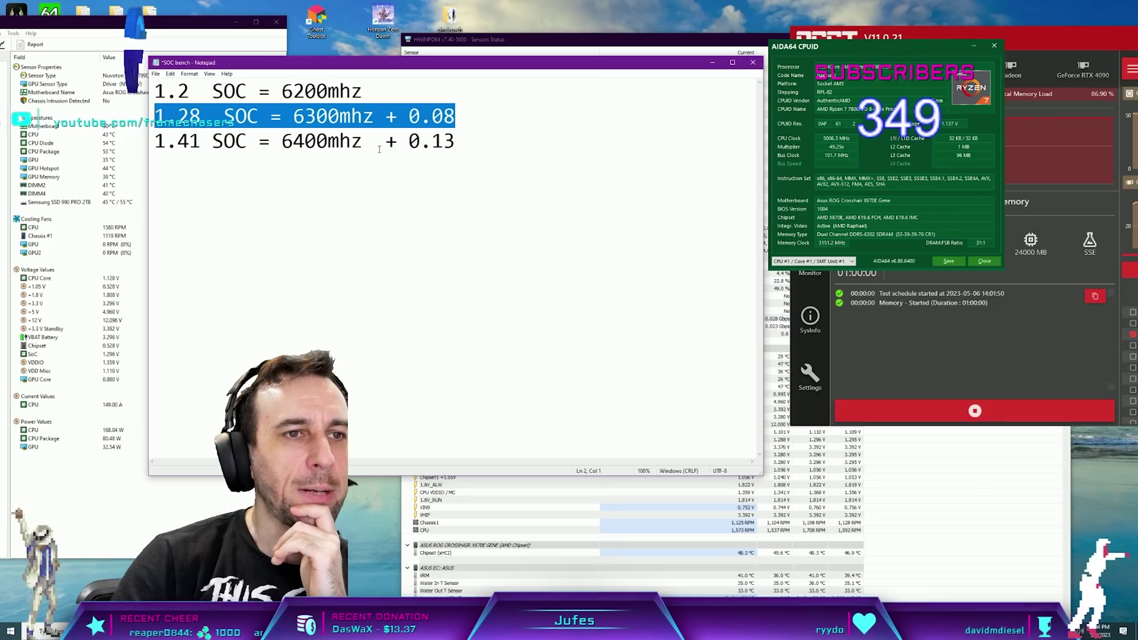
pyautogui.moveTo(455, 117); pyautogui.dragTo(153, 118)
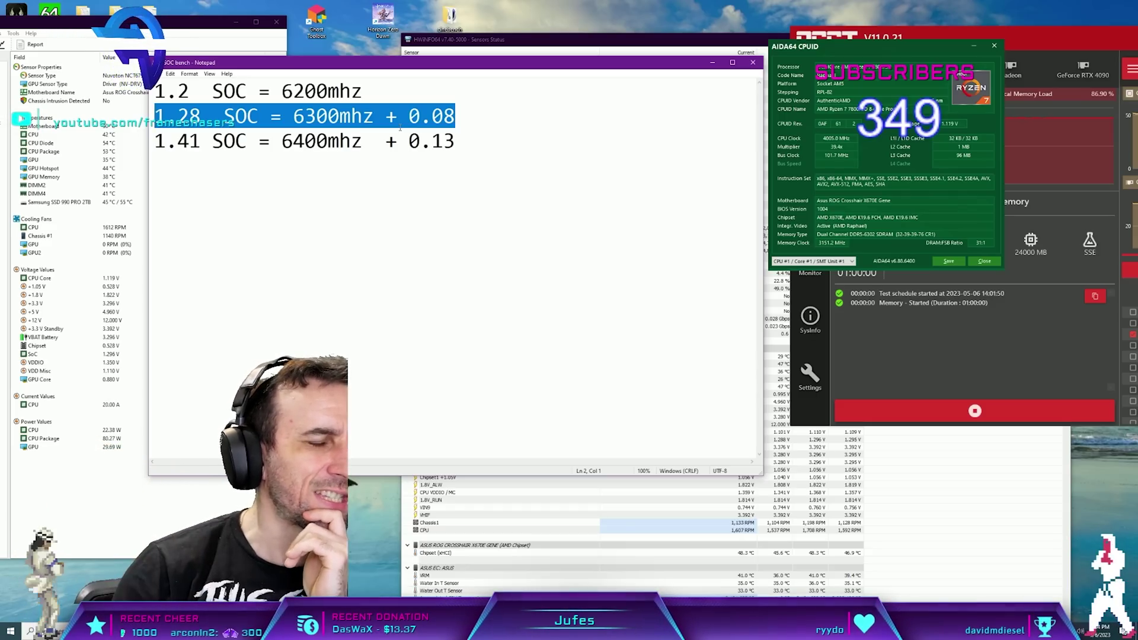
pyautogui.click(453, 120)
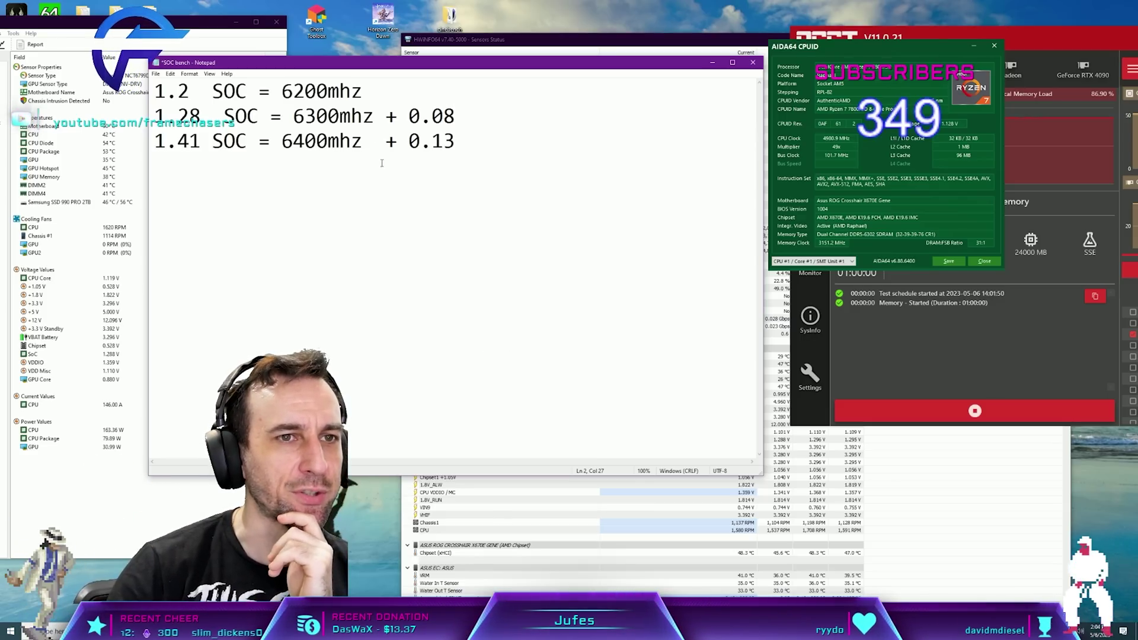
# - Bring up the calculator for a calculation starting from 6300, and return to the 6300mhz line in the notes
pyautogui.click(374, 116)
pyautogui.press('XF86Calculator')
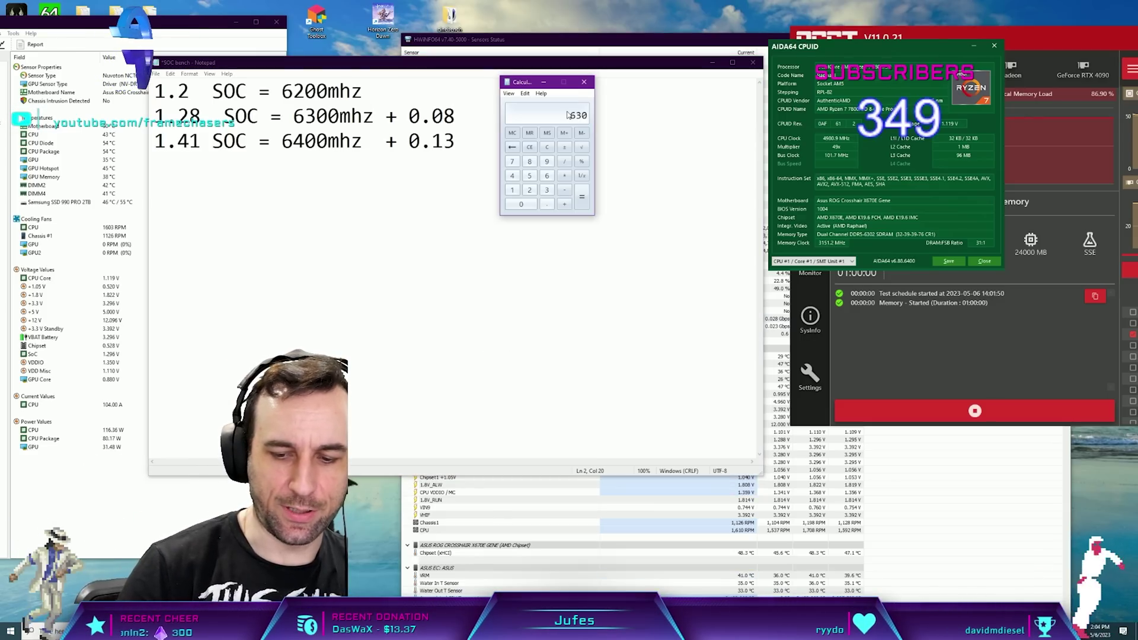
pyautogui.write('0-6200')
pyautogui.press('Return')
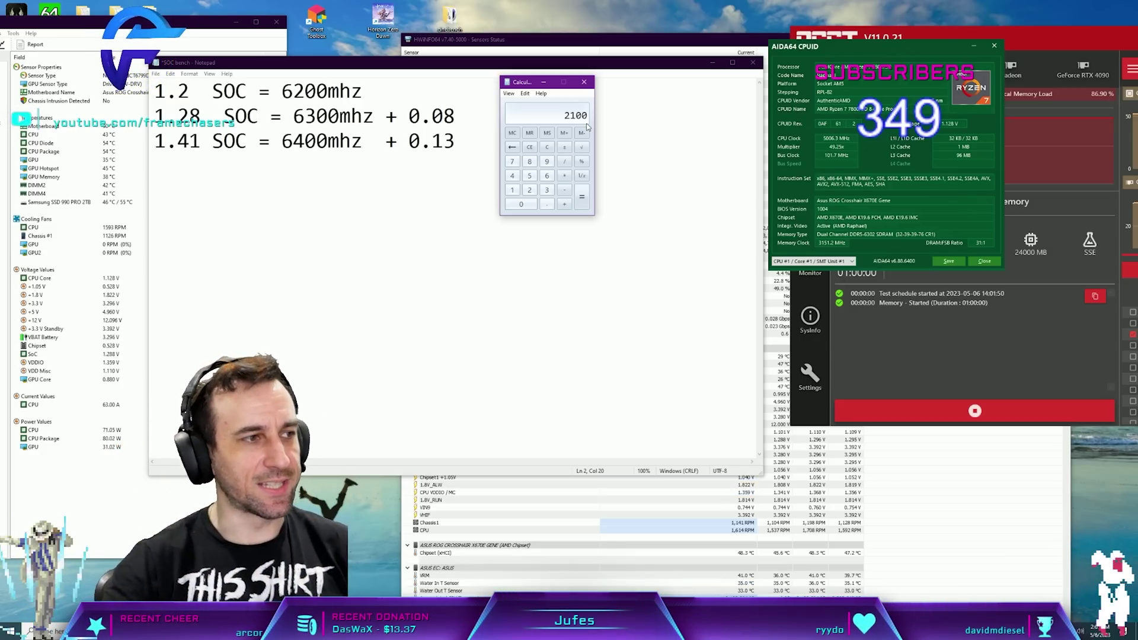
pyautogui.click(484, 115)
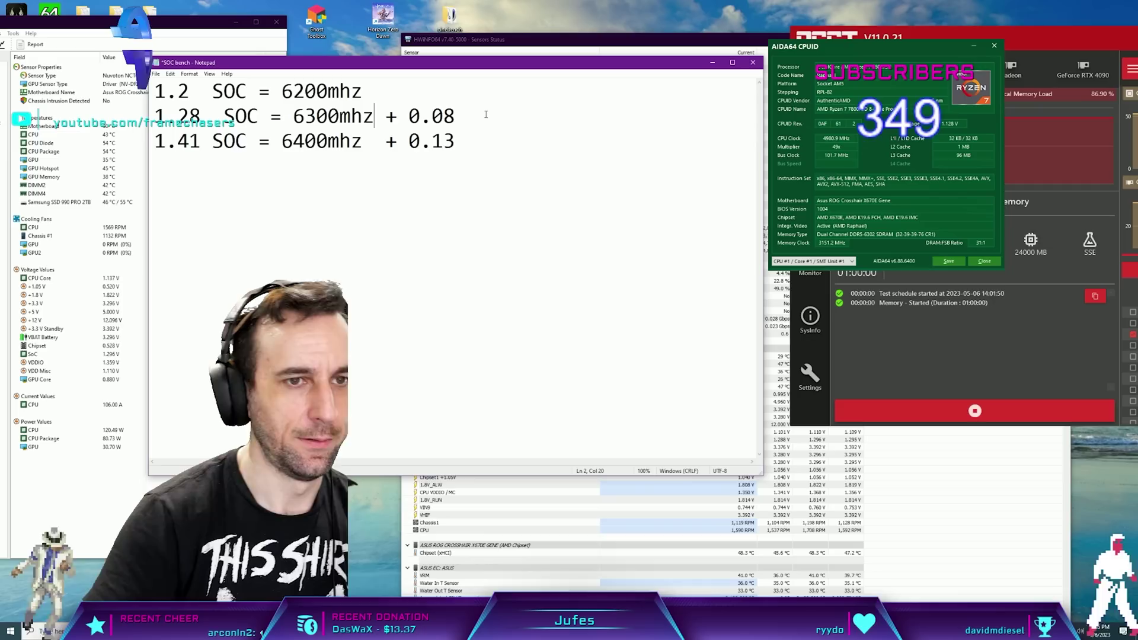
# - Insert "/2100fclk" directly after 6300mhz in the 1.28 SOC line, and add an empty line below the notes
pyautogui.click(374, 116)
pyautogui.write('/2100')
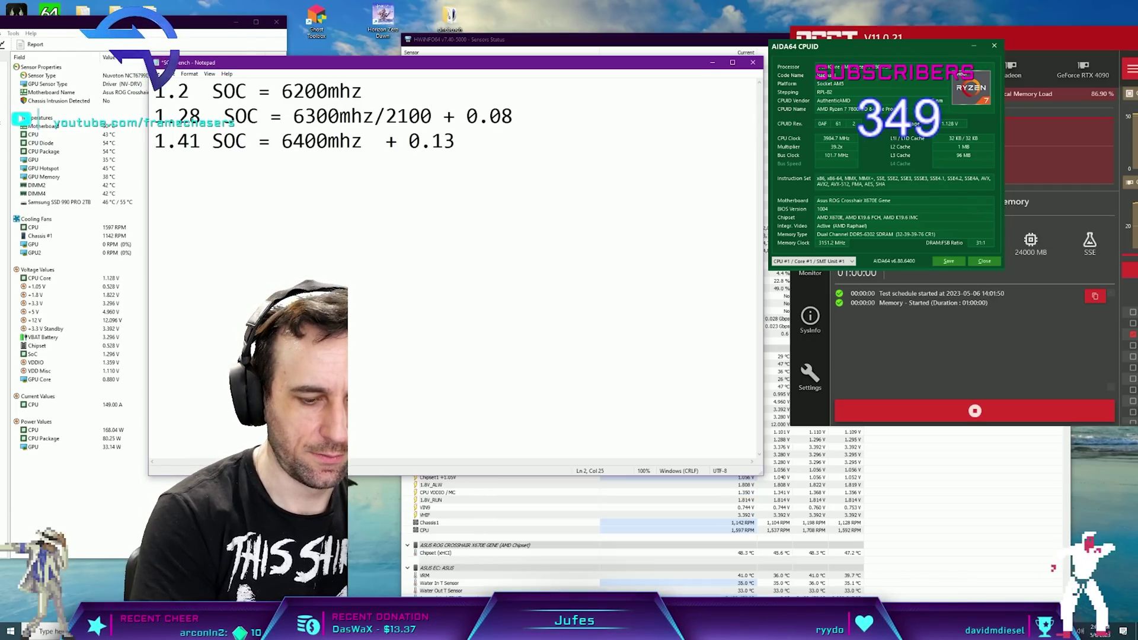
pyautogui.write('fclk')
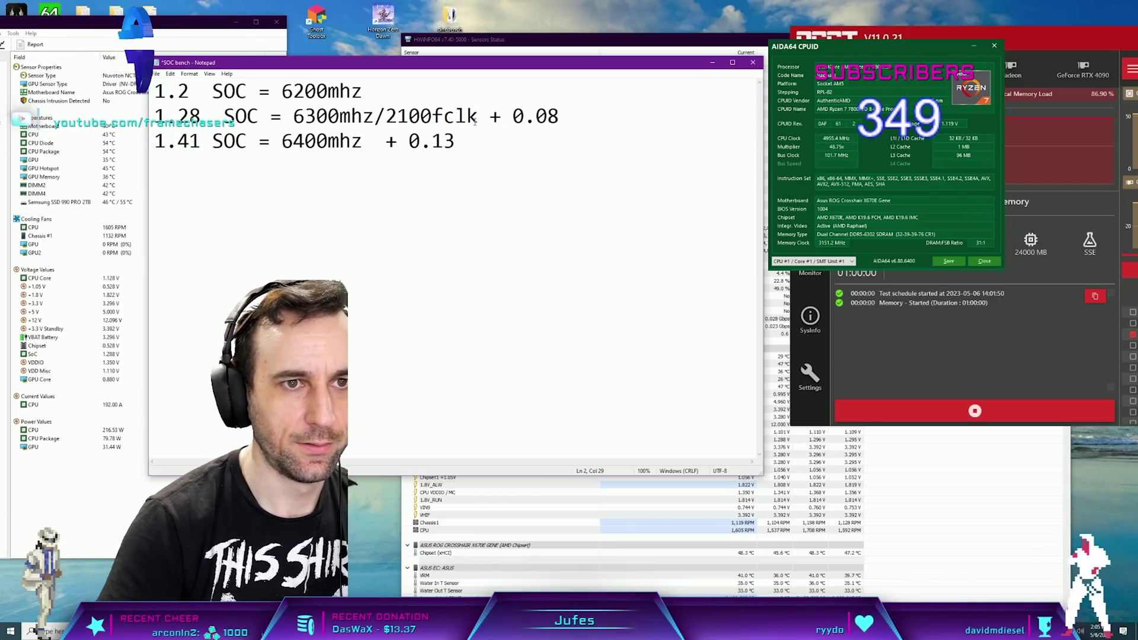
pyautogui.click(571, 132)
pyautogui.press('Return')
# - Bring OCCT and the HWiNFO64 sensor window to the front, and shift the sensor window slightly up and to the left
pyautogui.click(1037, 172)
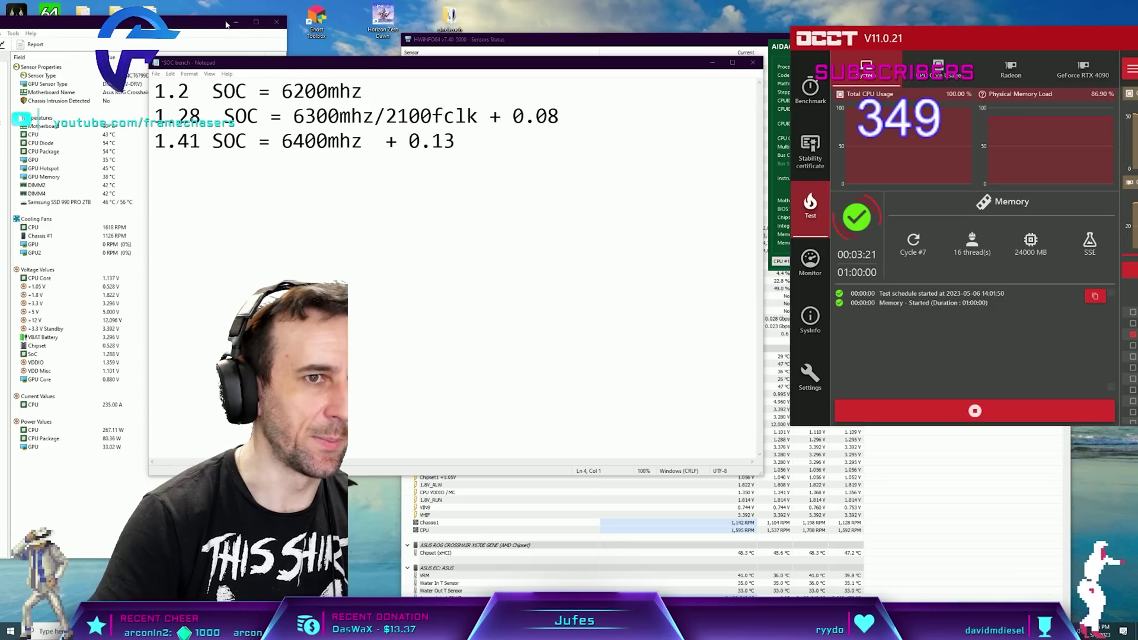
pyautogui.click(511, 35)
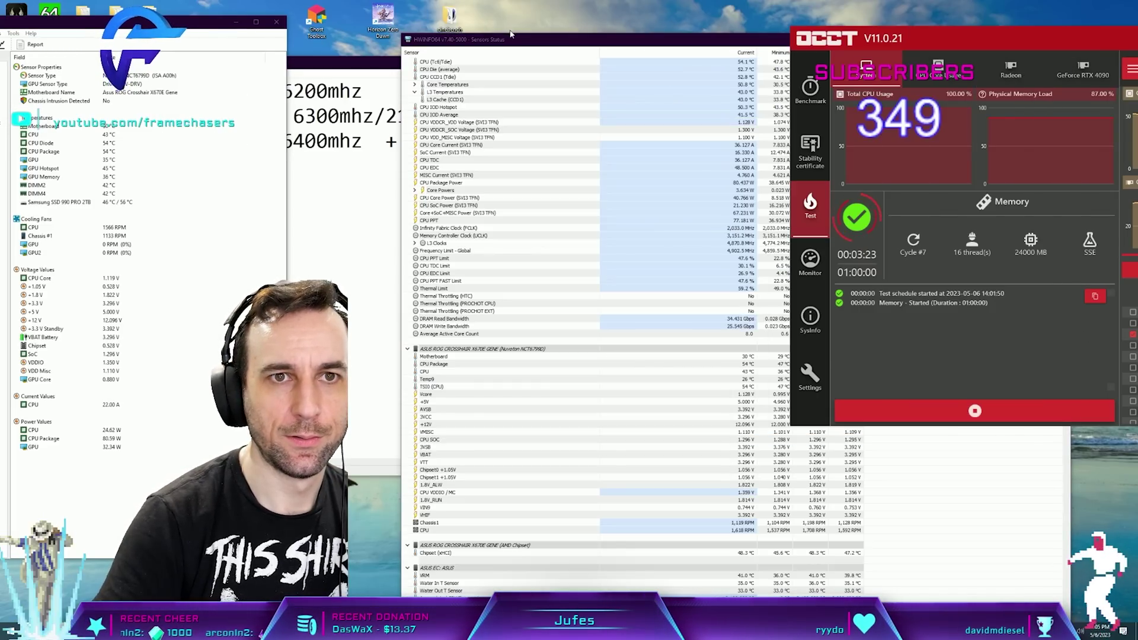
pyautogui.moveTo(541, 38); pyautogui.dragTo(507, 35)
# - Return to the notes and highlight the 1.41 SOC line and its voltage value to review them
pyautogui.click(355, 144)
pyautogui.moveTo(456, 141); pyautogui.dragTo(235, 141)
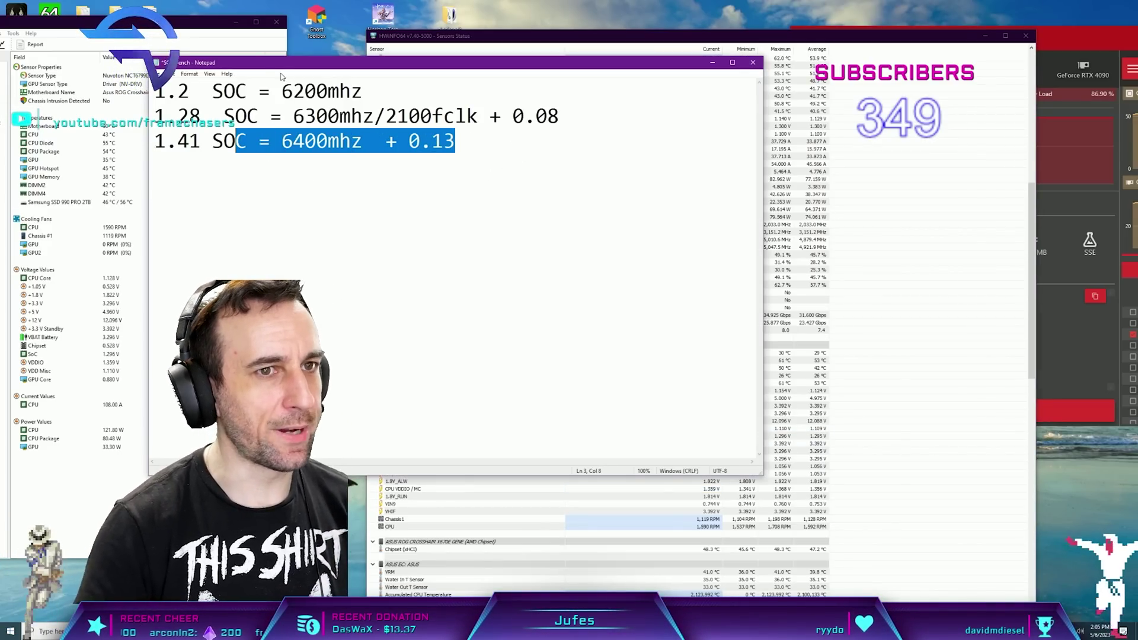
pyautogui.moveTo(264, 66); pyautogui.dragTo(266, 64)
pyautogui.moveTo(203, 138); pyautogui.dragTo(139, 135)
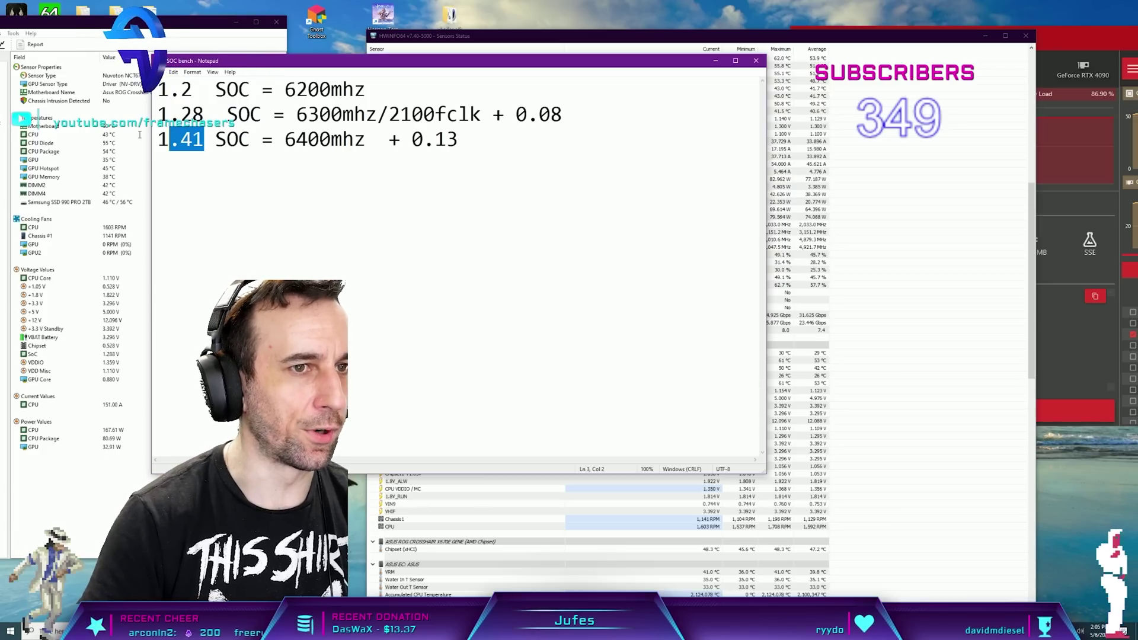
pyautogui.click(206, 141)
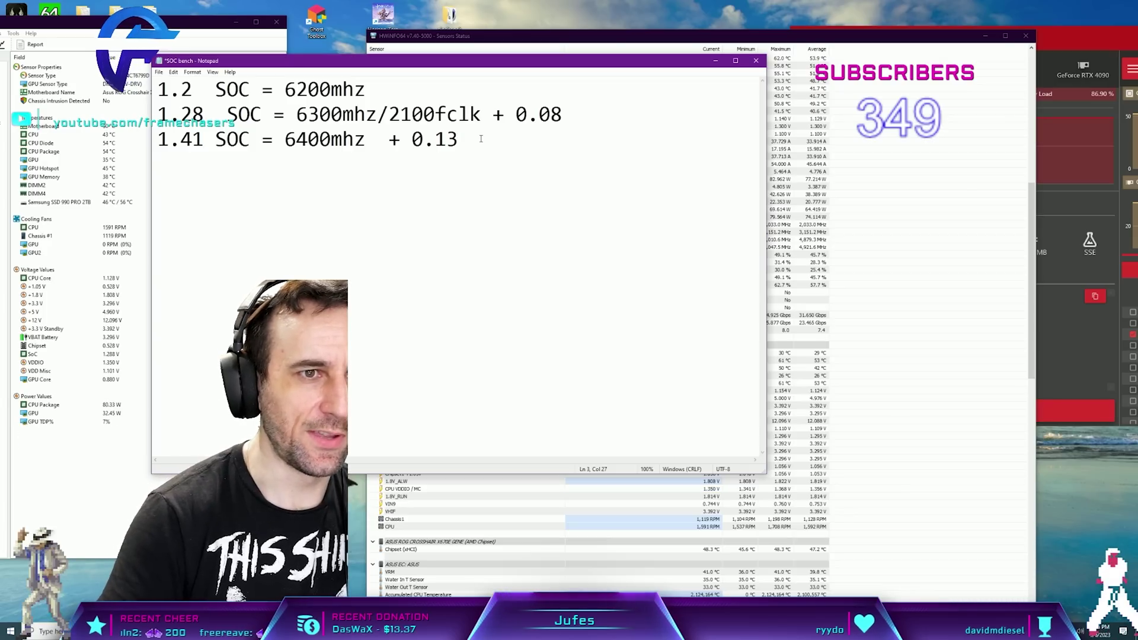
# - Insert three blank lines between the 1.28 SOC and 1.41 SOC lines
pyautogui.click(564, 115)
pyautogui.press('Return')
pyautogui.press('Return')
pyautogui.press('Return')
# - Append "= AMBULGE" to the 1.41 SOC line and highlight the whole line
pyautogui.click(526, 207)
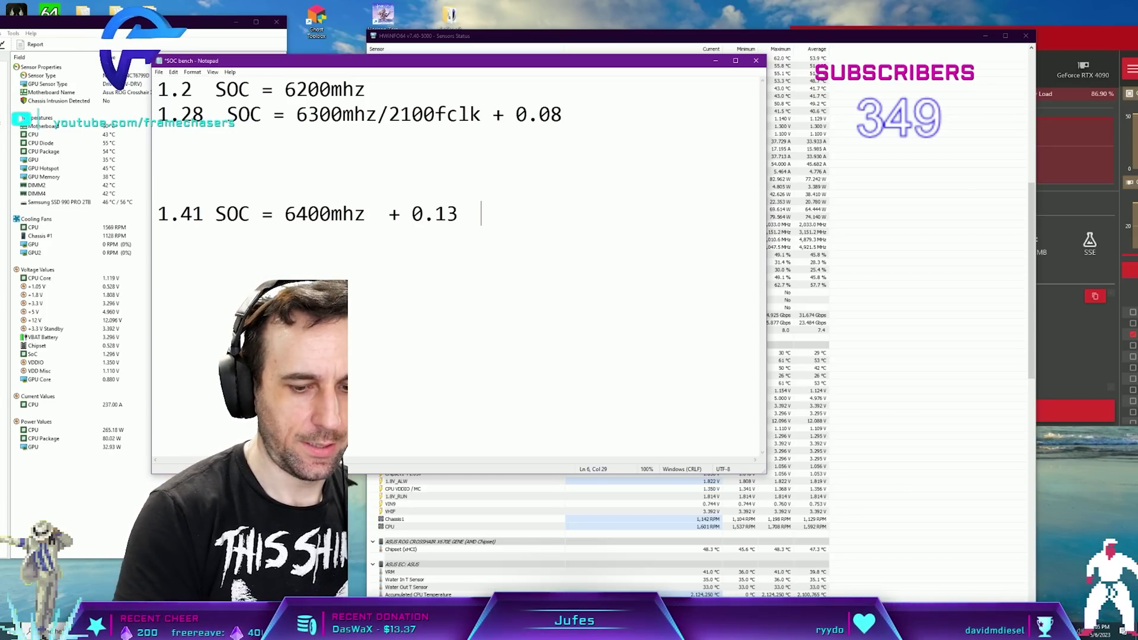
pyautogui.write('= AMBULGE')
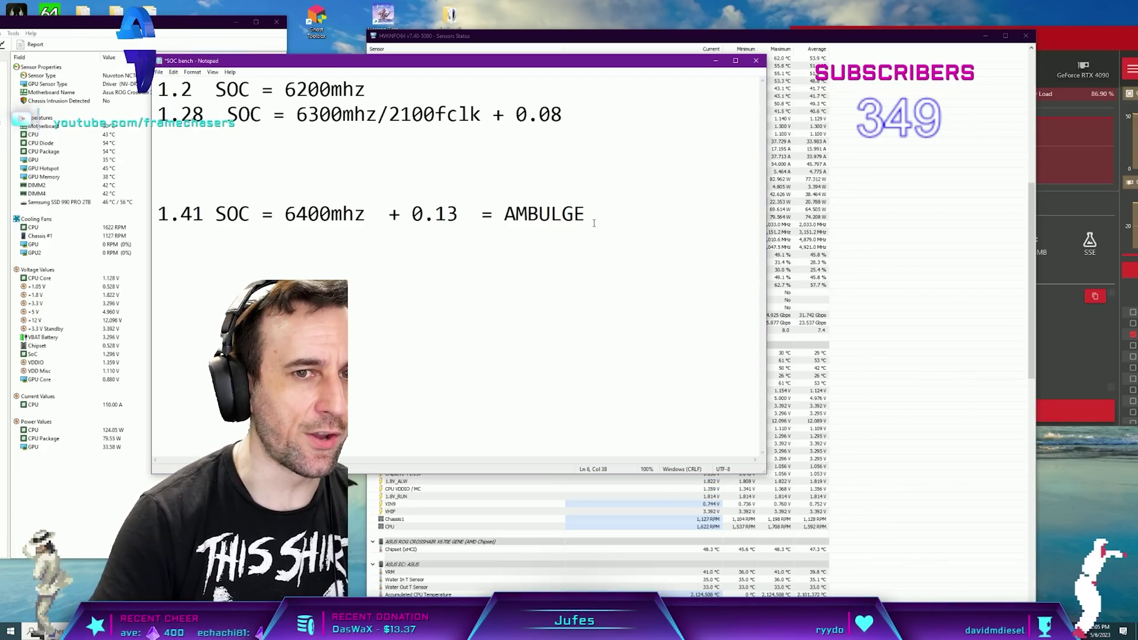
pyautogui.moveTo(593, 222); pyautogui.dragTo(16, 208)
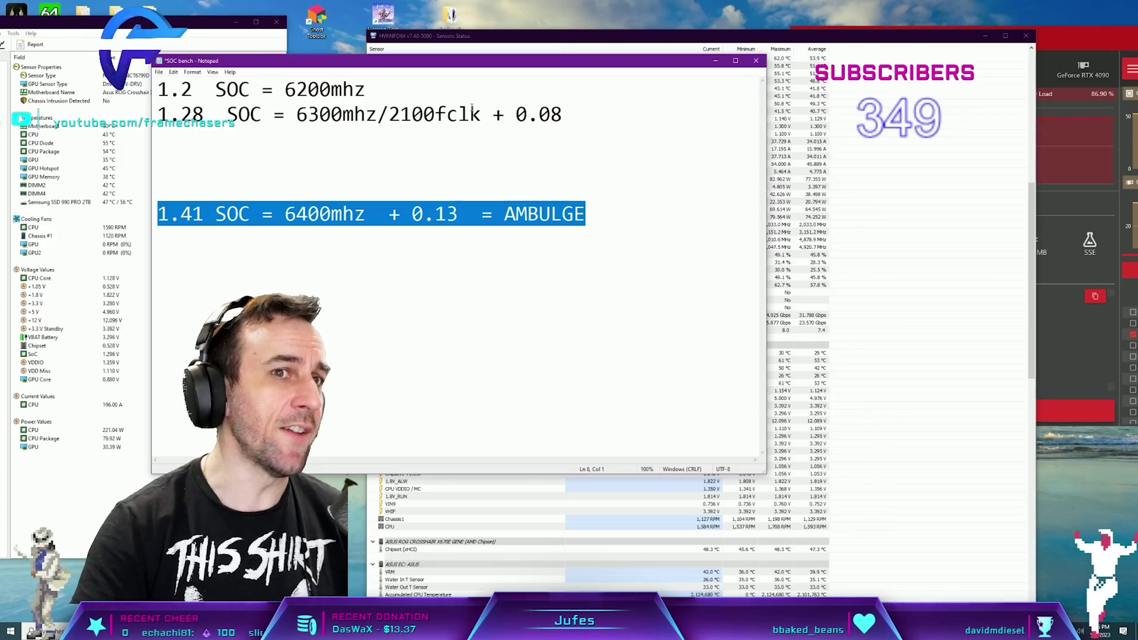
# - Insert two blank lines below the 1.2 SOC line and highlight the entire 1.28 SOC line
pyautogui.click(394, 100)
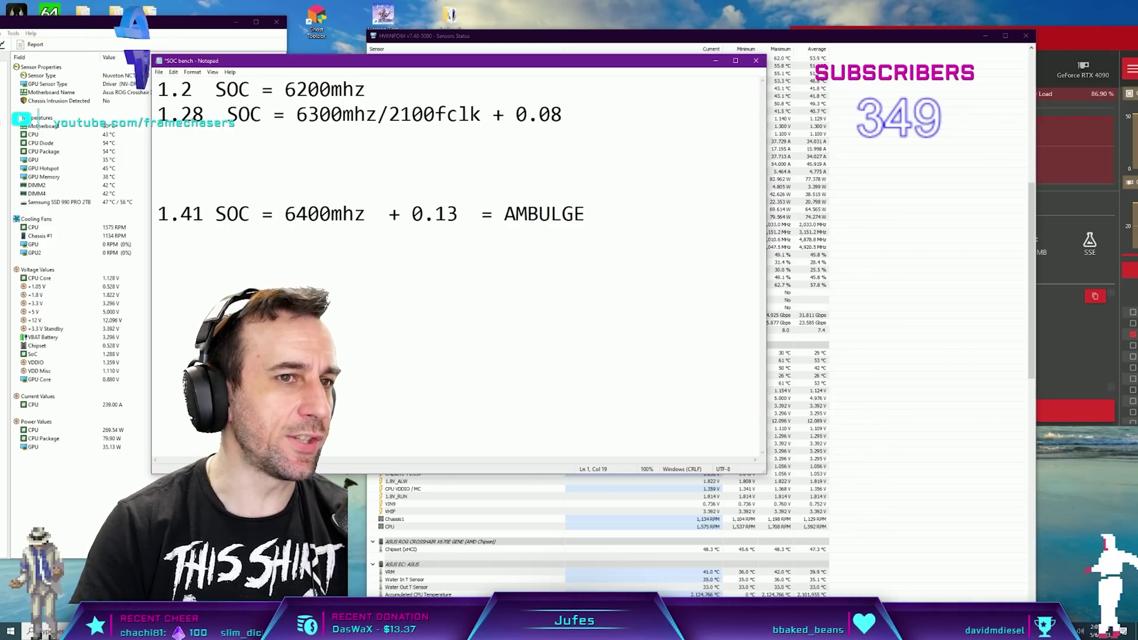
pyautogui.press('Return')
pyautogui.press('Return')
pyautogui.moveTo(620, 180); pyautogui.dragTo(134, 177)
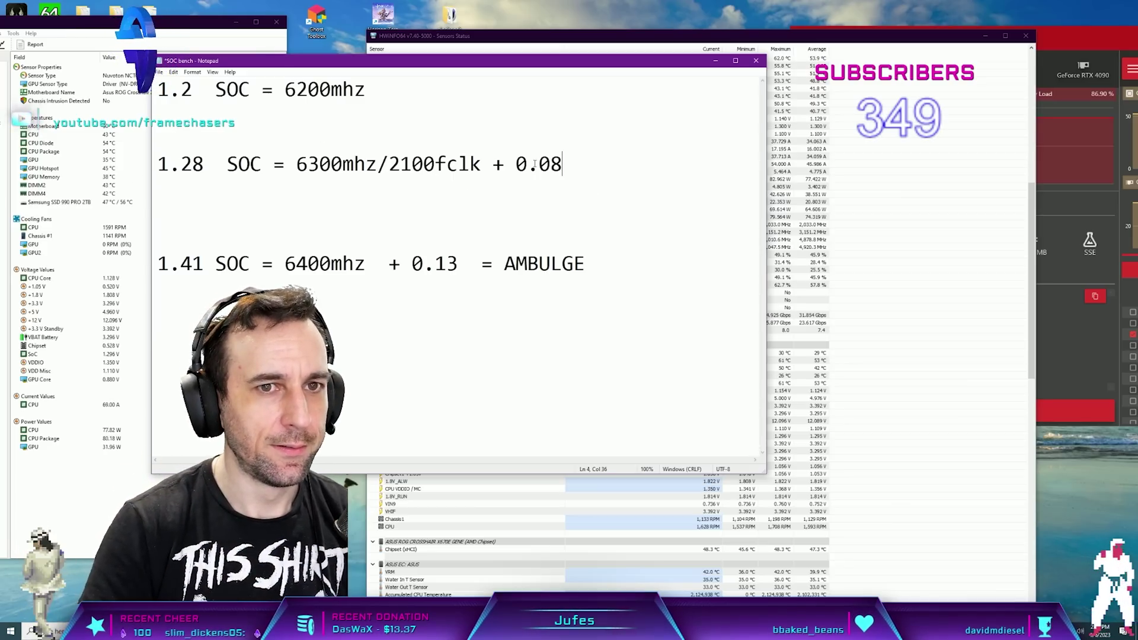
pyautogui.hotkey('shift', 'Home')
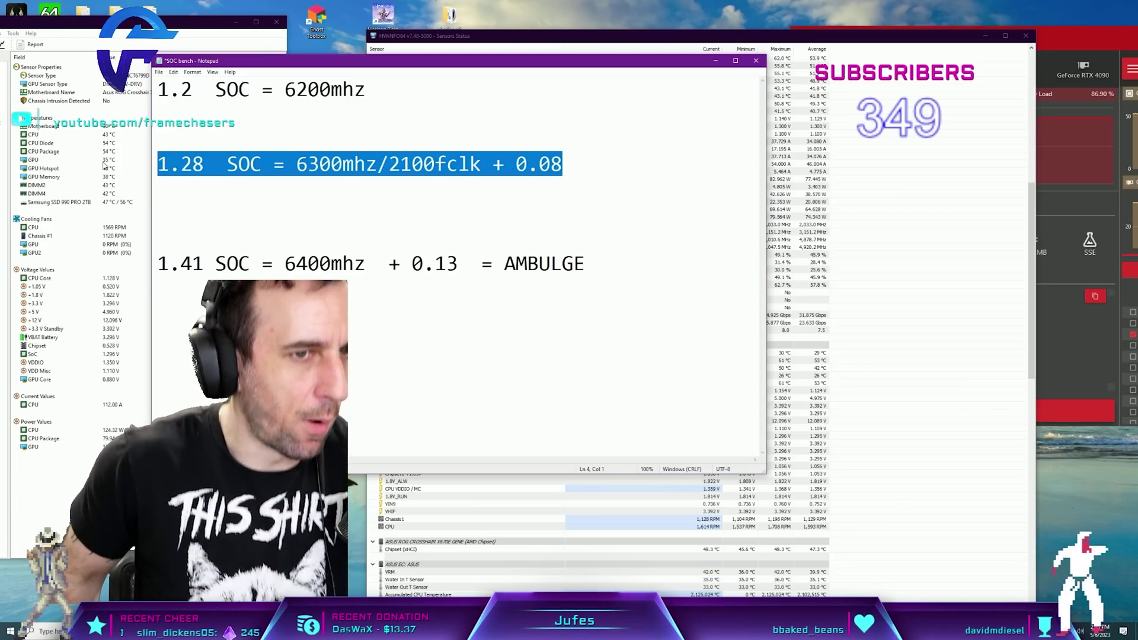